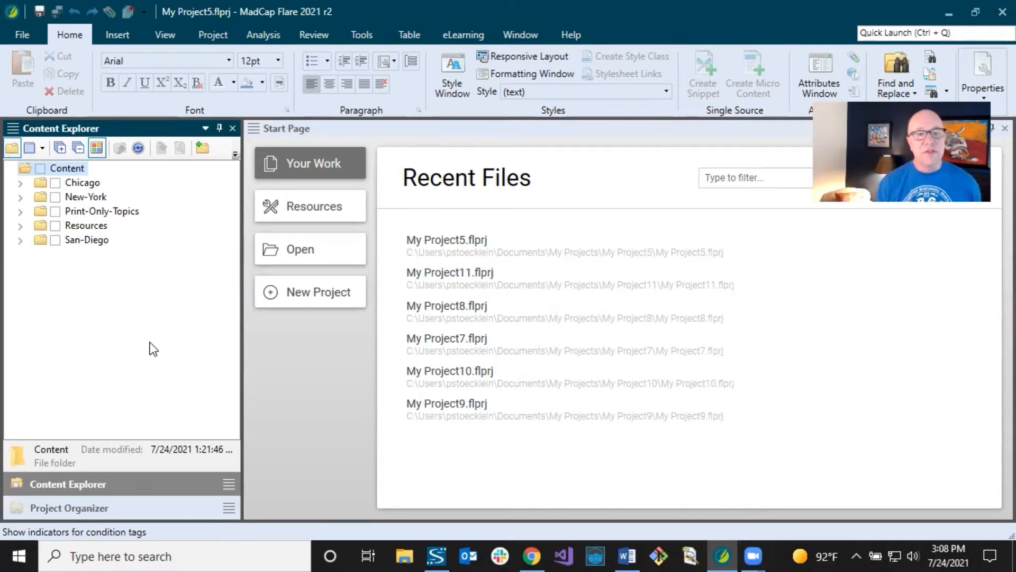
Step: Open the Project Organizer, expand the Online-Outputs and PDF-Outputs folders under Targets, and widen the pane to fit the target names
left_click(94, 185)
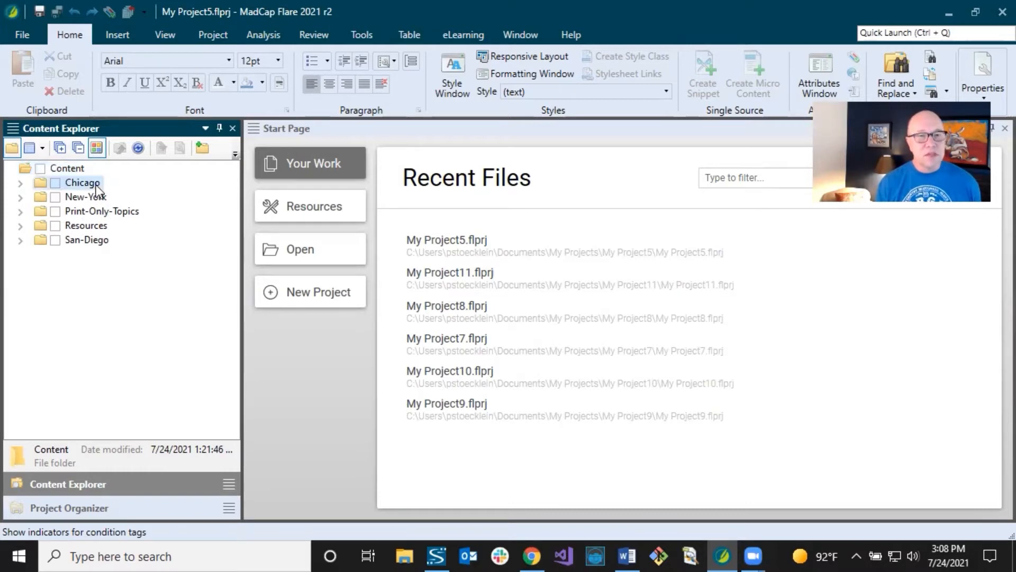
left_click(101, 197)
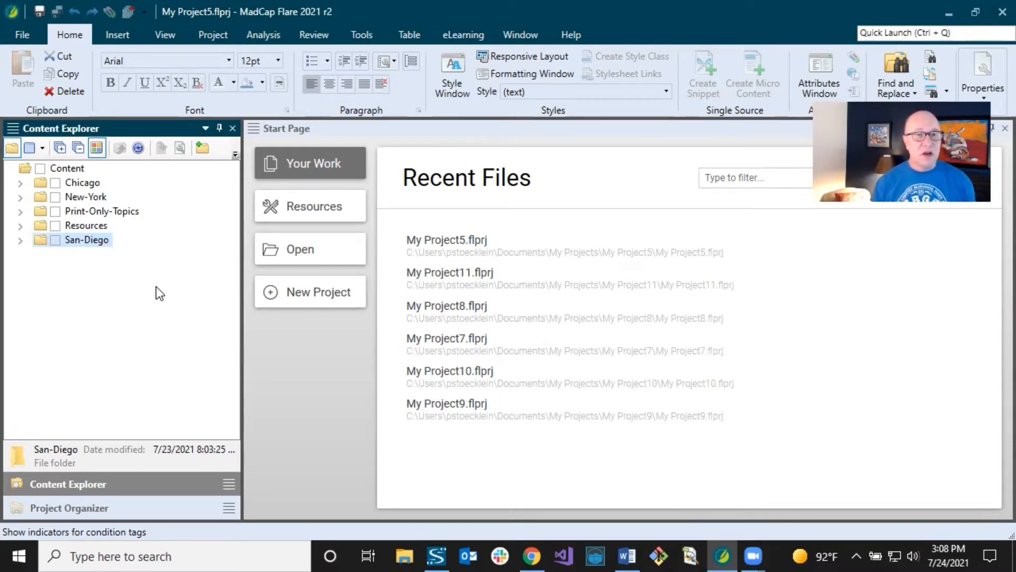
left_click(135, 507)
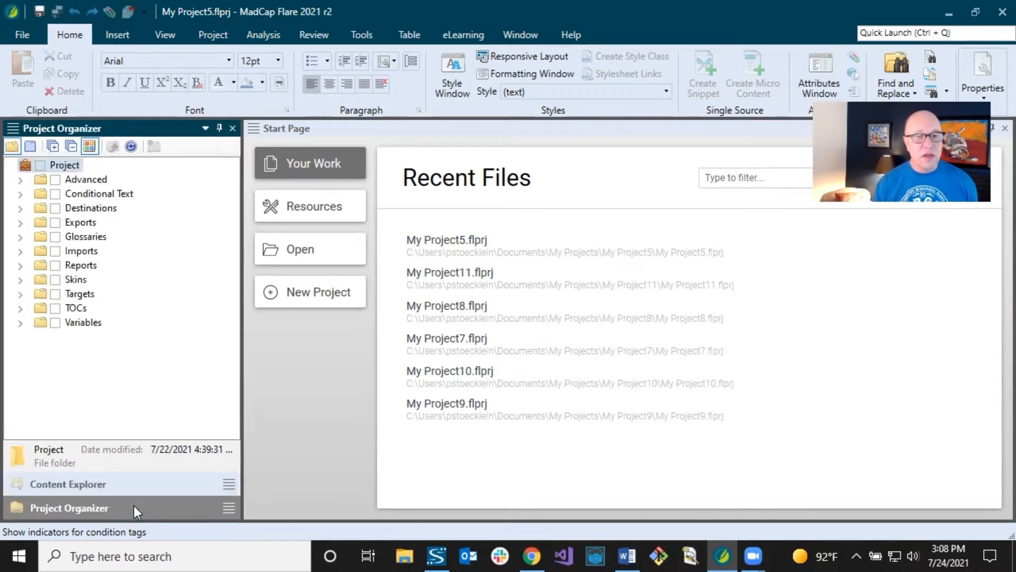
left_click(21, 294)
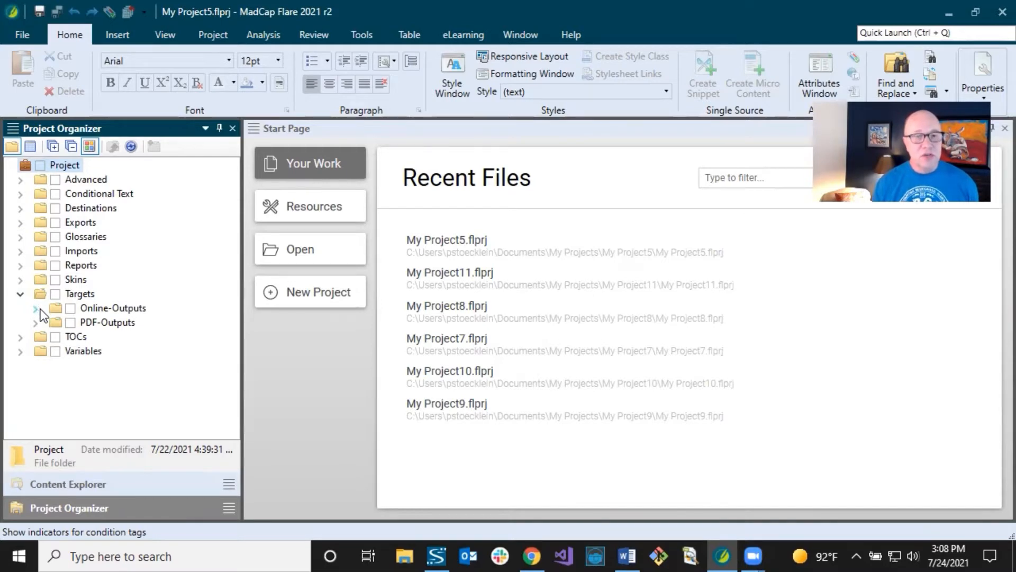
left_click(40, 309)
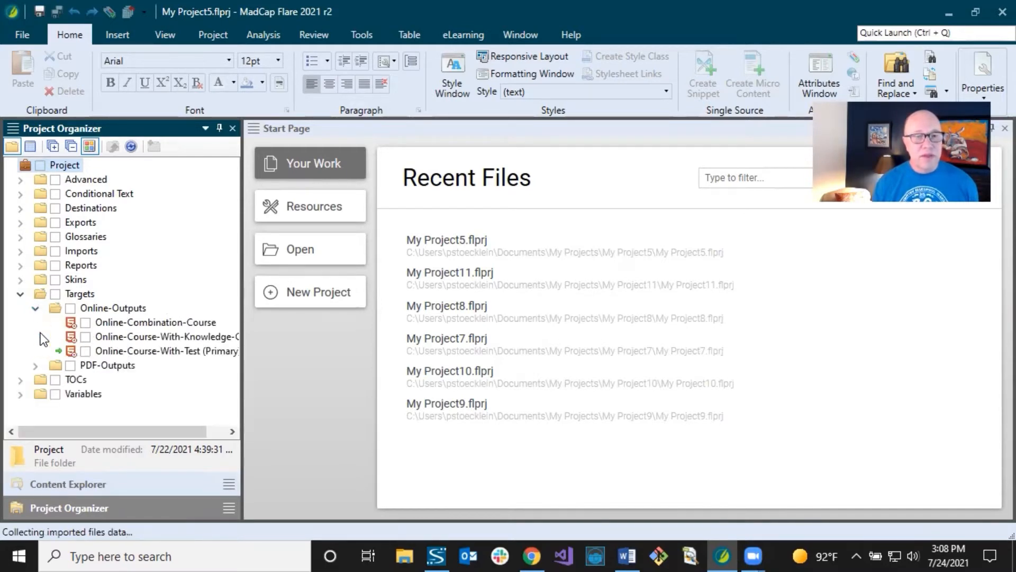
left_click(35, 364)
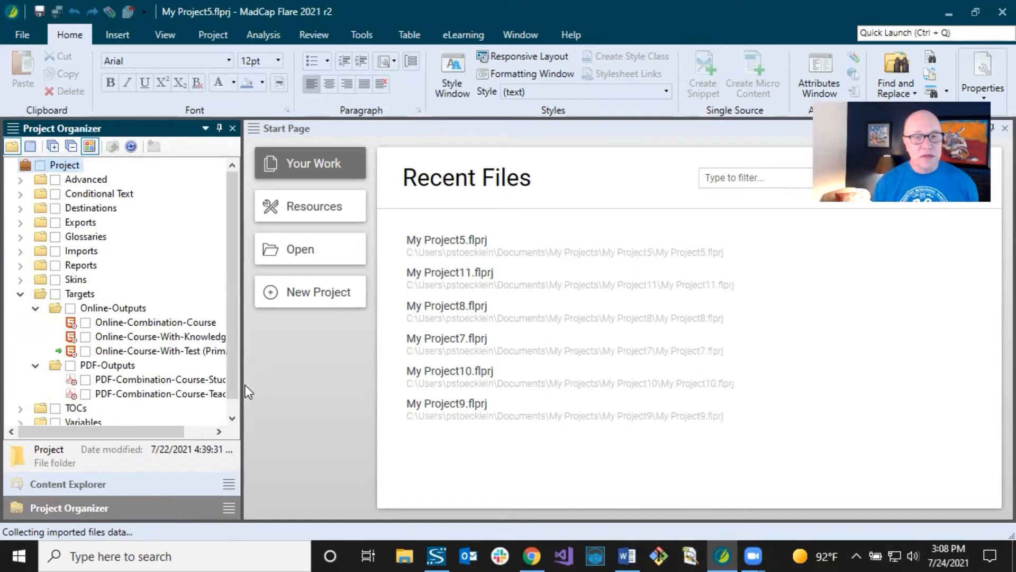
left_click_drag(244, 386, 340, 385)
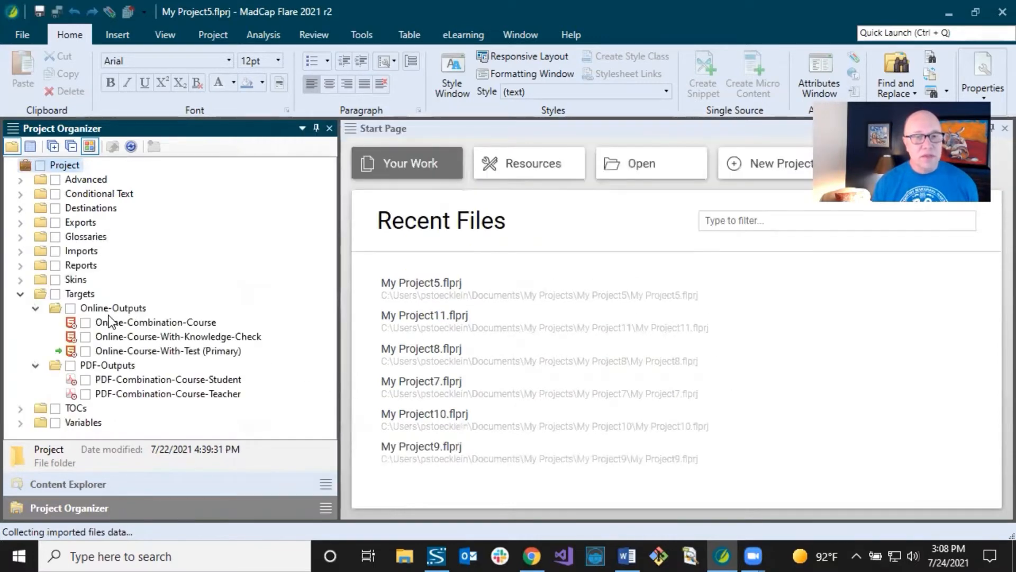
Step: Collapse the PDF-Outputs folder and look through the three course targets in the Online-Outputs folder
left_click(98, 365)
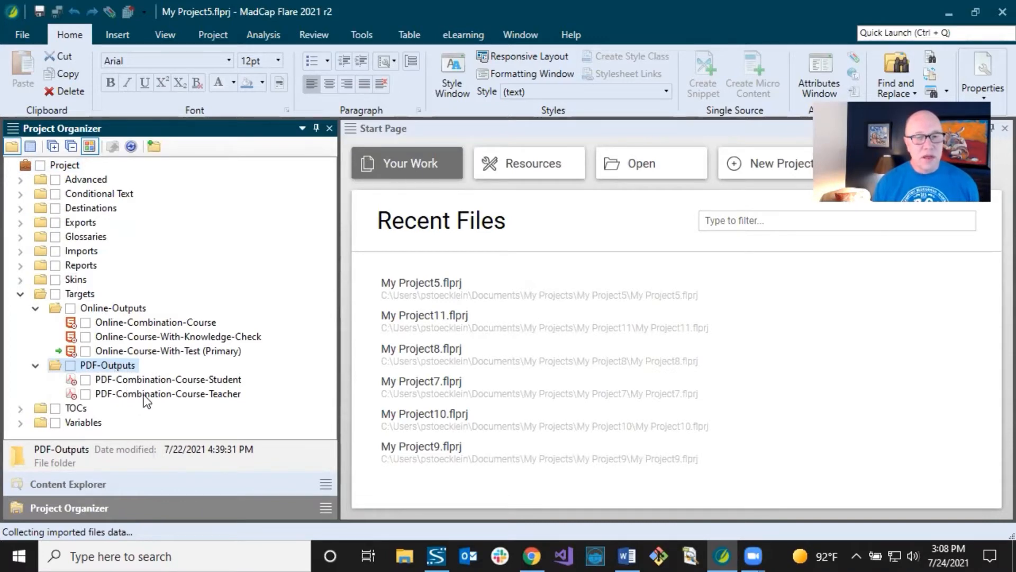
left_click(35, 365)
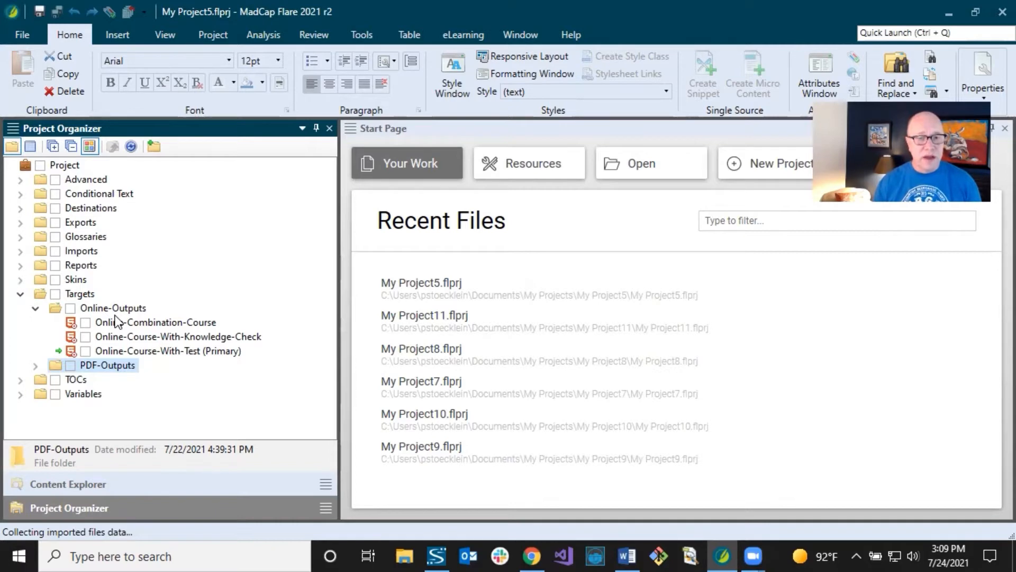
left_click(135, 327)
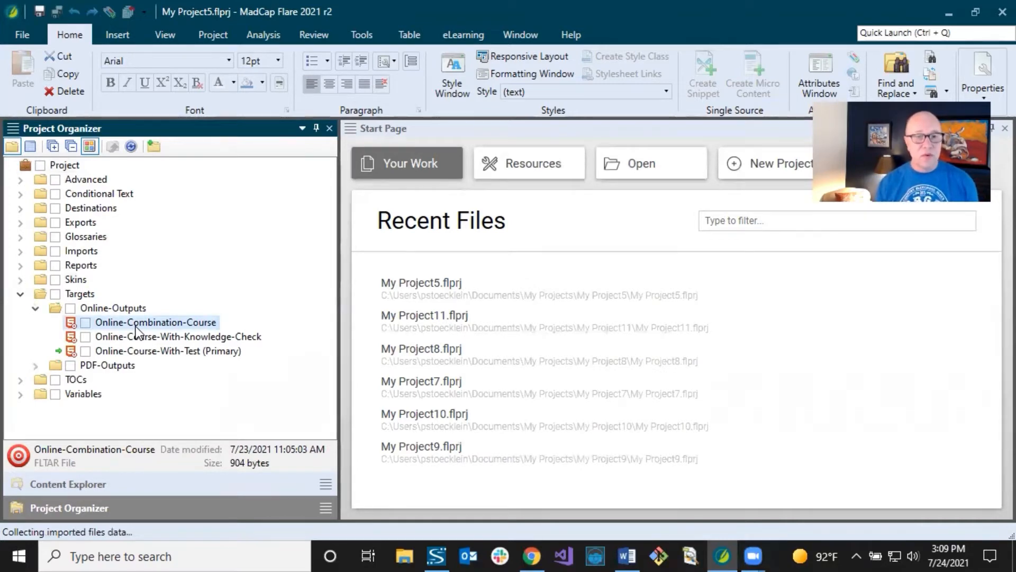
left_click(148, 337)
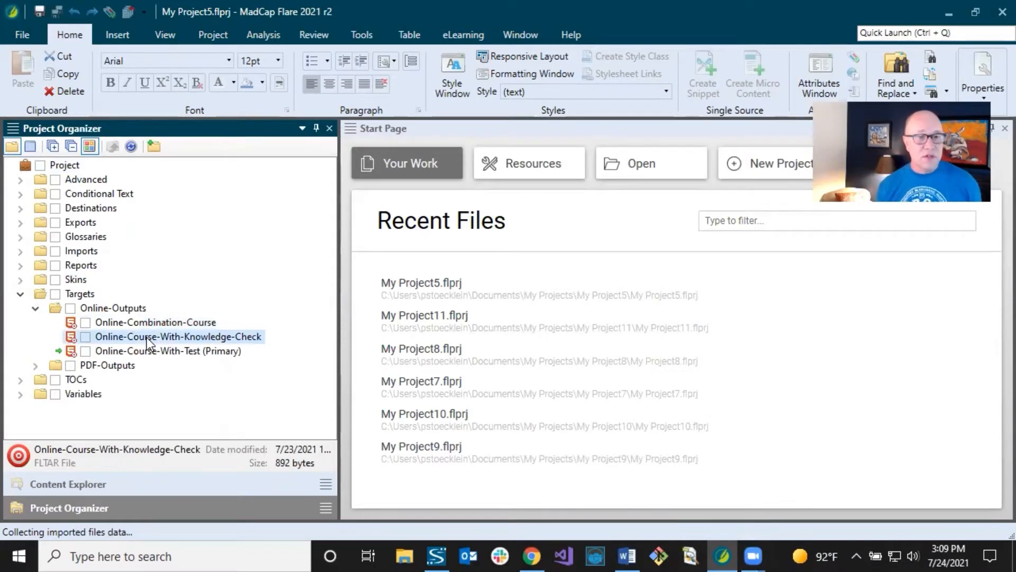
left_click(151, 351)
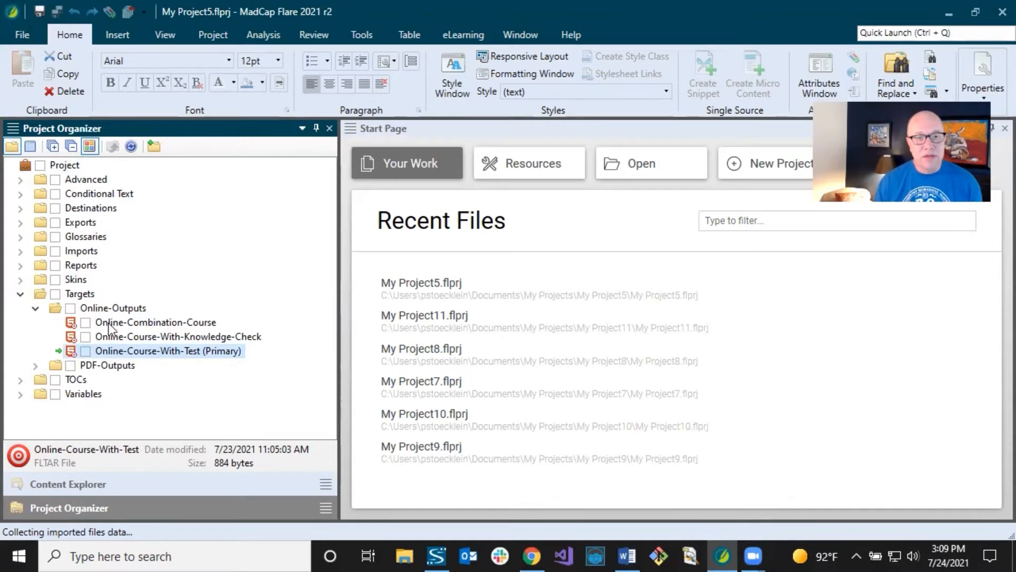
Step: Create Chicago, New-York and San-Diego folders under the Targets folder
left_click(79, 295)
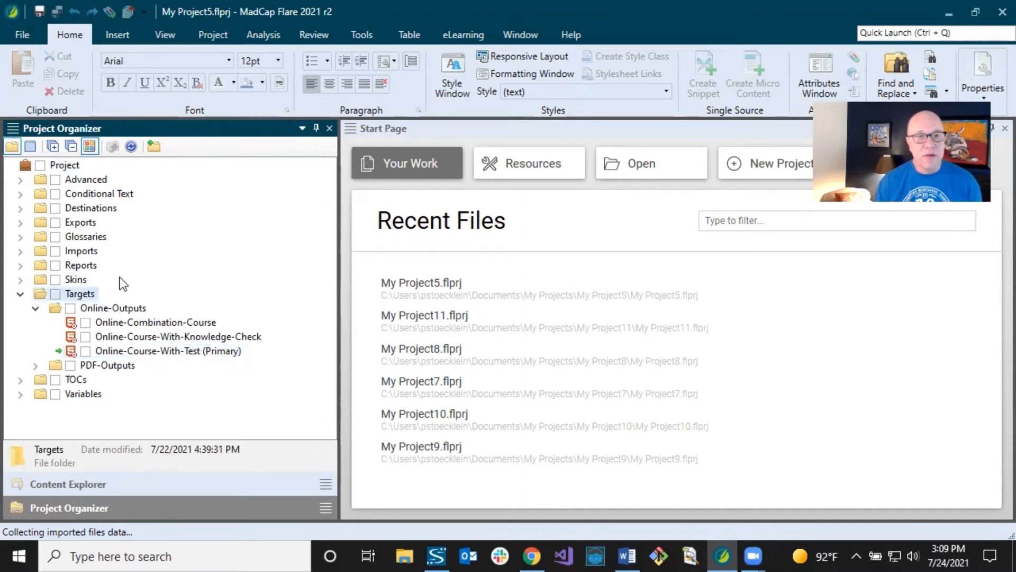
left_click(153, 146)
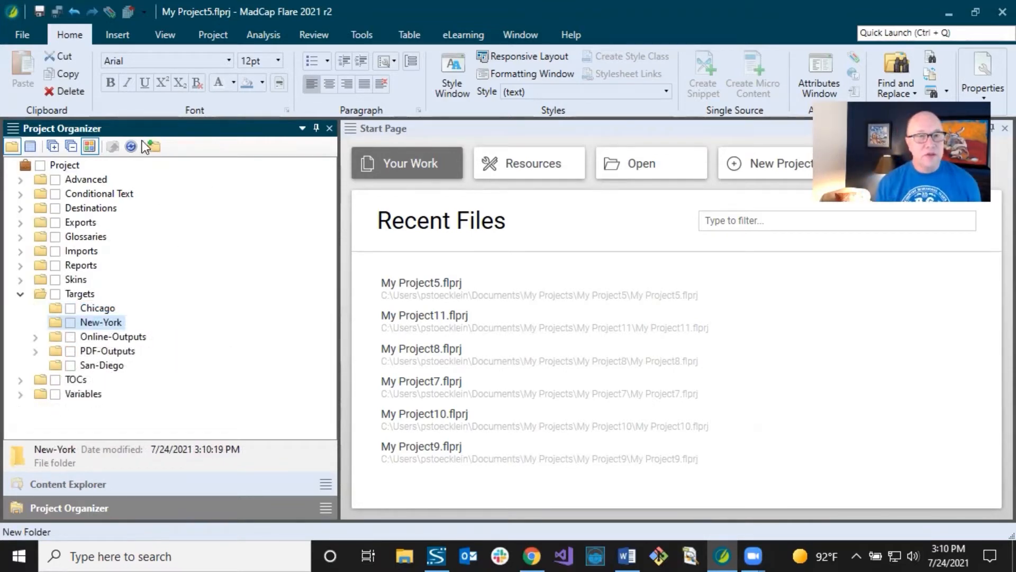
left_click(113, 309)
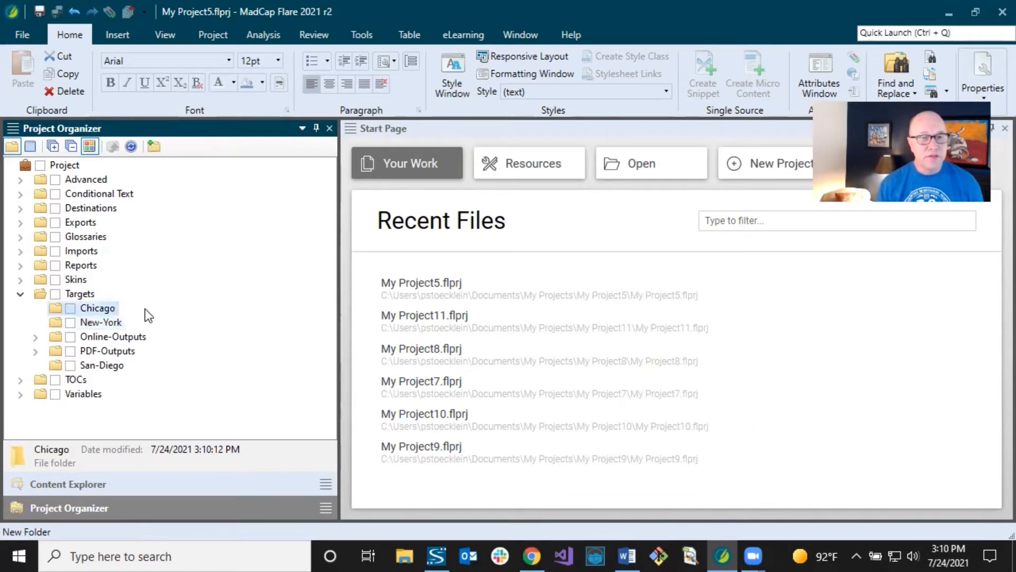
Step: Move the Online-Outputs and PDF-Outputs folders into the San-Diego targets folder, updating the affected links for each move
left_click(106, 340)
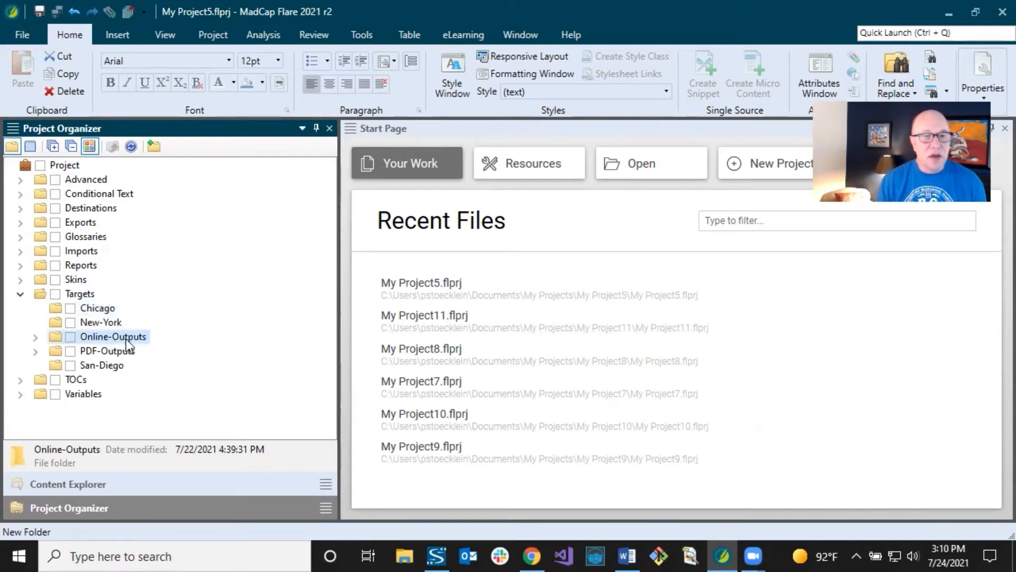
left_click(100, 352)
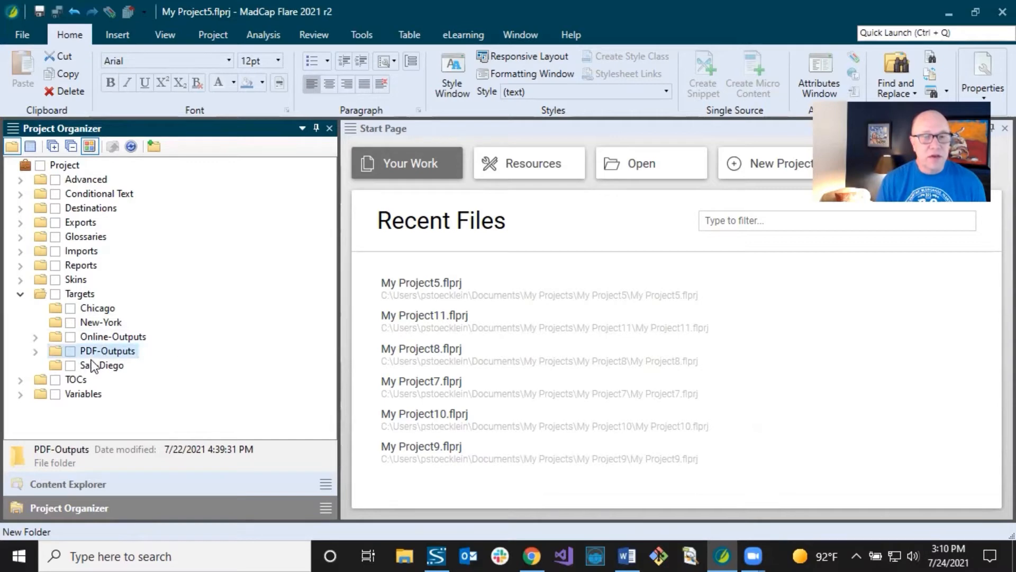
left_click_drag(100, 337, 104, 366)
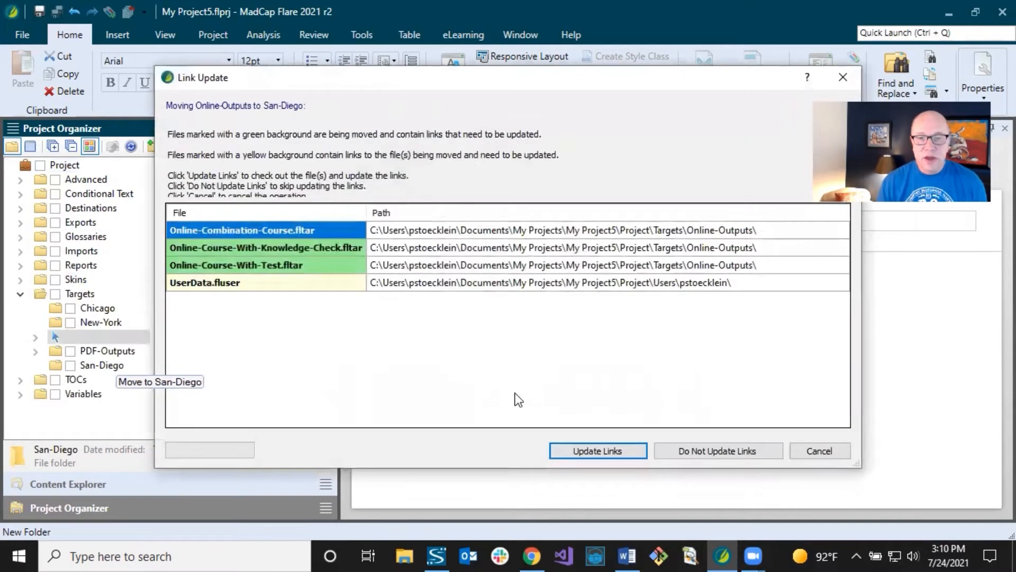
left_click(573, 450)
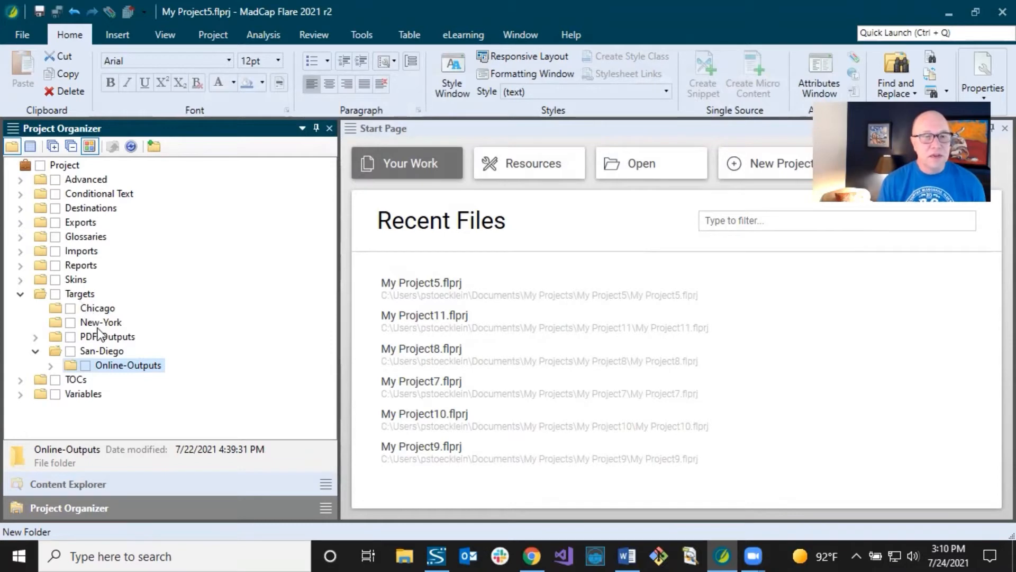
left_click_drag(98, 329, 94, 359)
left_click(576, 448)
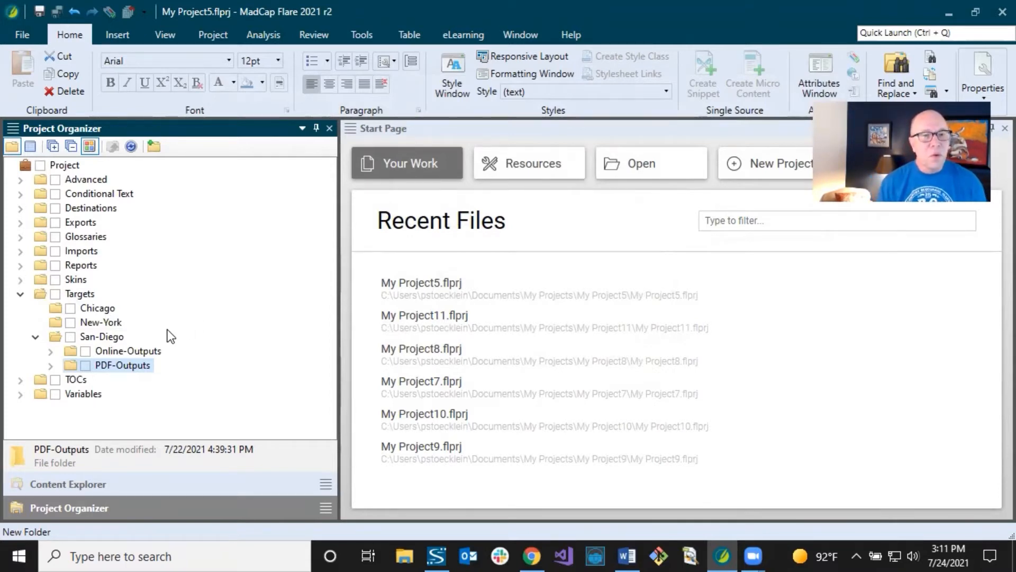
Step: Expand and copy San-Diego's Online-Outputs folder, and select the Chicago folder under Targets
left_click(51, 352)
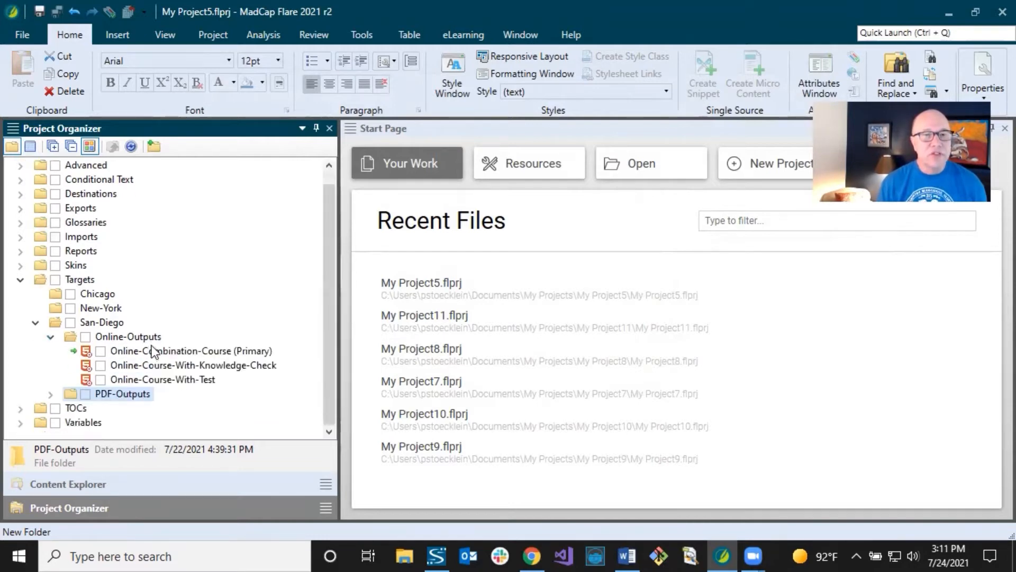
left_click(154, 353)
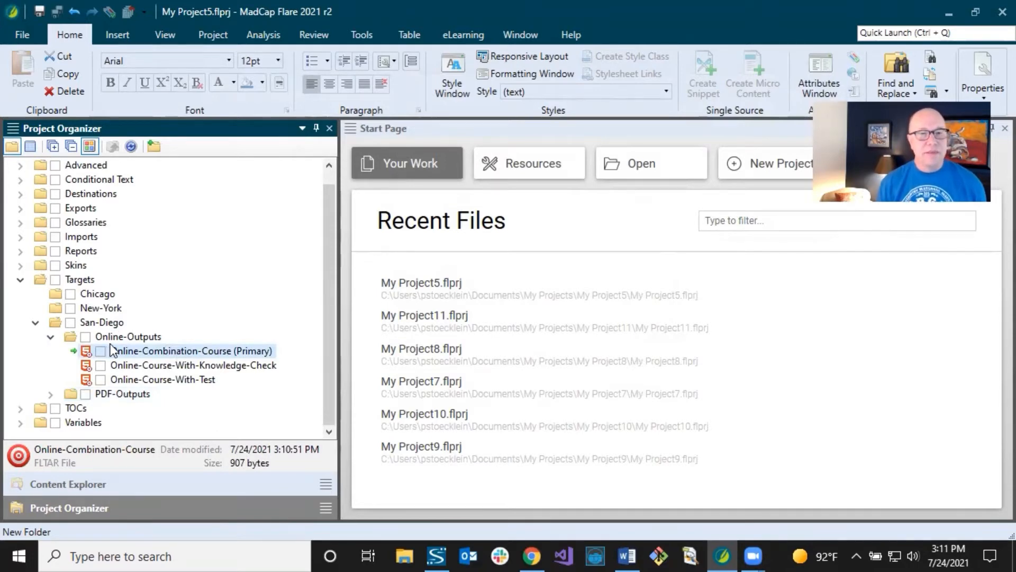
left_click(139, 337)
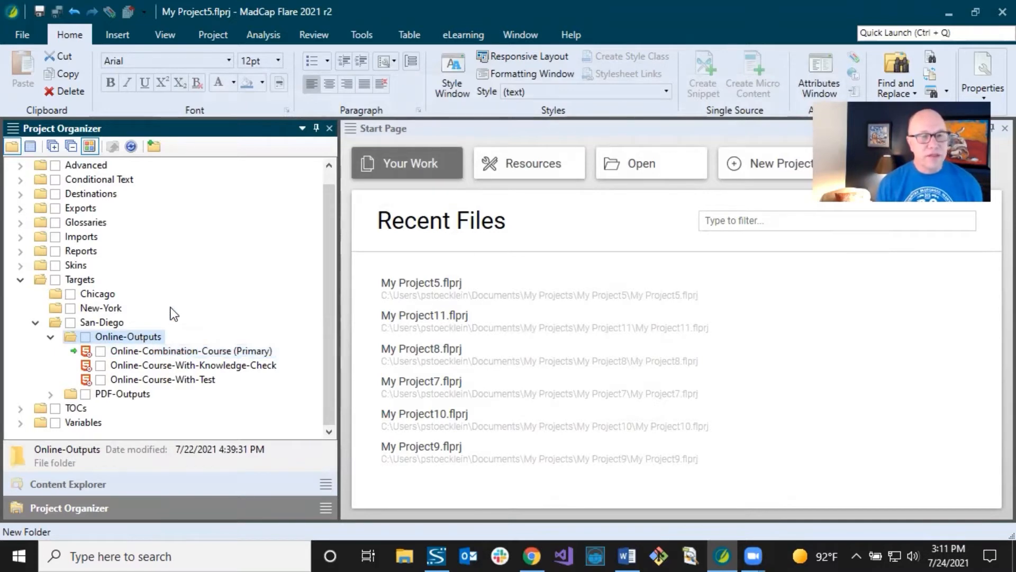
right_click(147, 335)
left_click(178, 358)
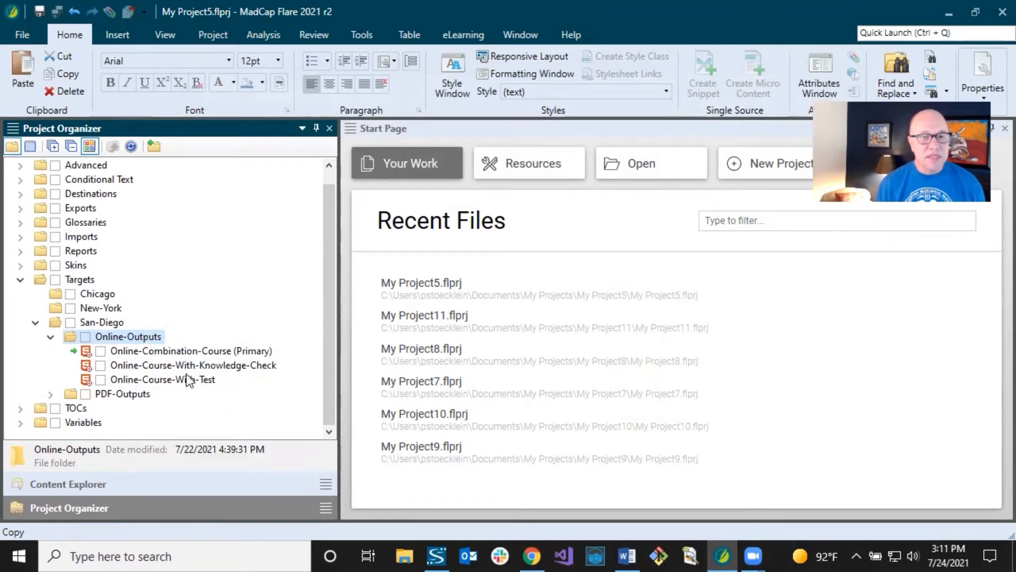
left_click(100, 296)
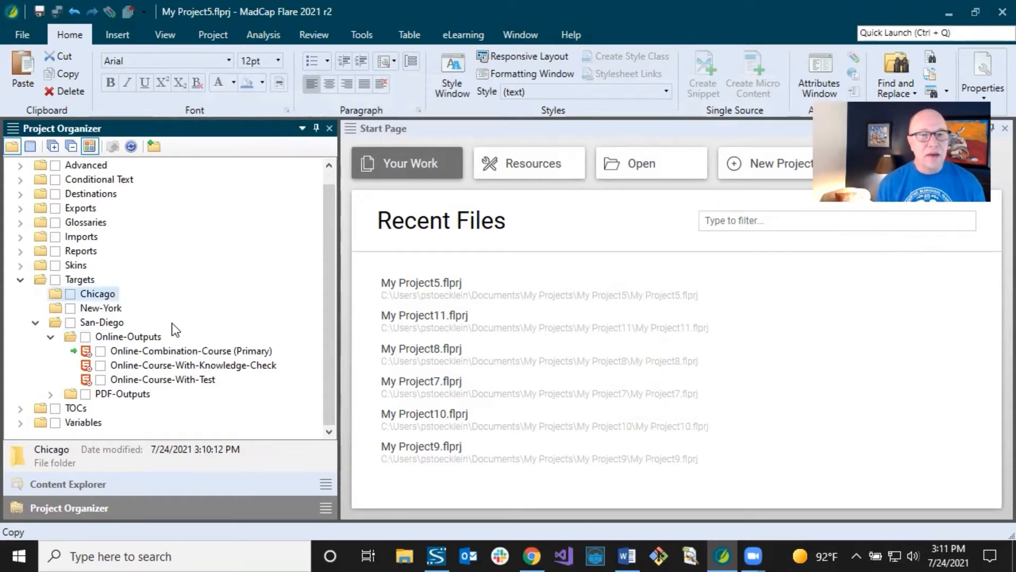
Step: Open the Online-Combination-Course target for editing, narrow the Project Organizer pane, and show the target's General settings
left_click(202, 352)
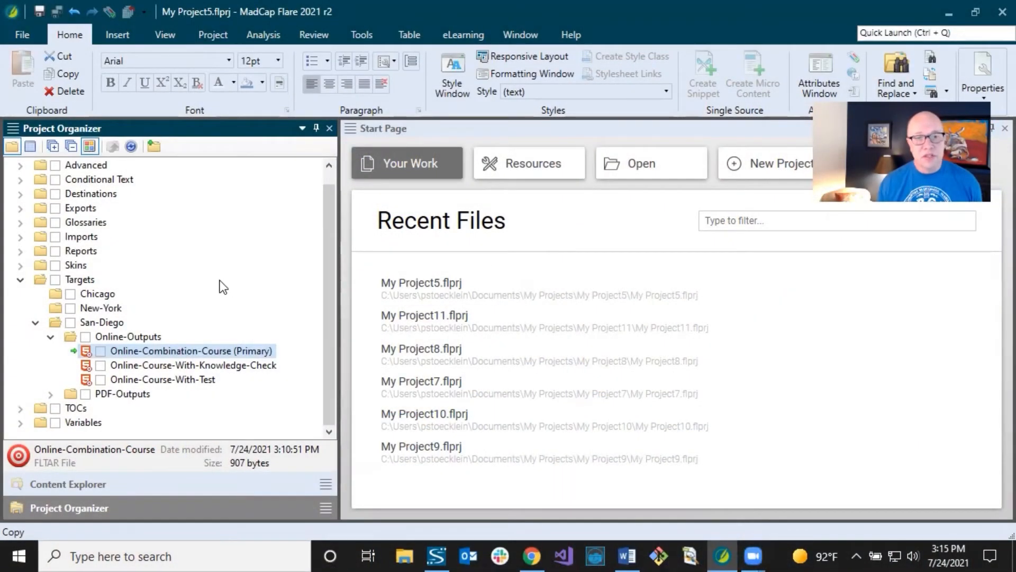
left_click(182, 353)
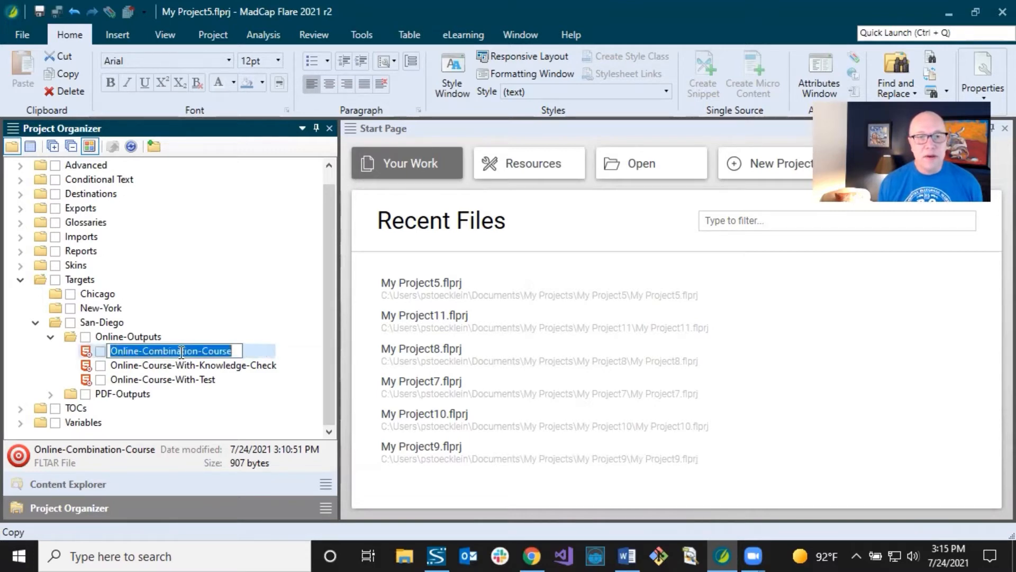
left_click(174, 366)
left_click(176, 350)
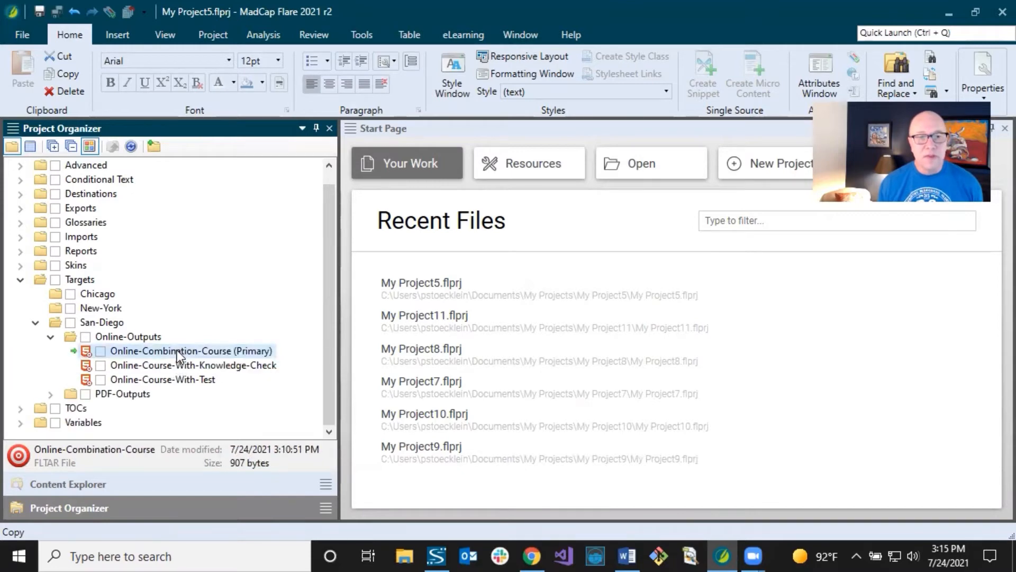
double_click(177, 350)
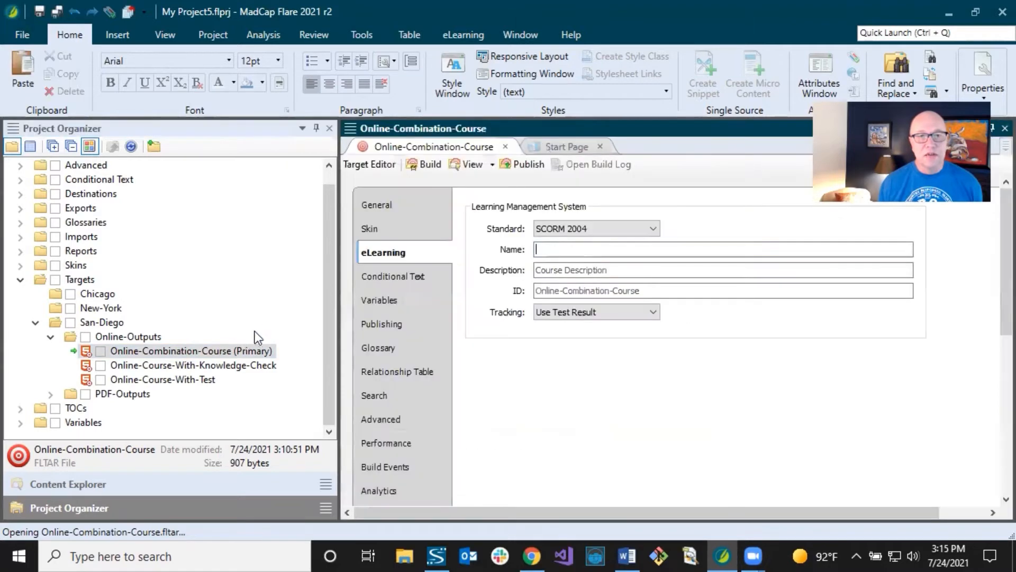
left_click_drag(343, 289, 183, 301)
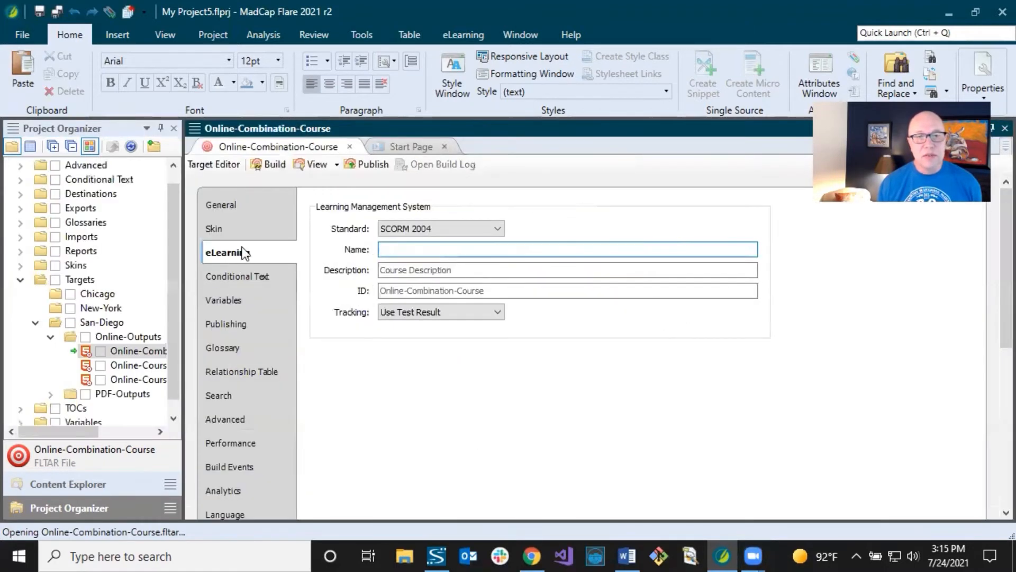
left_click(244, 210)
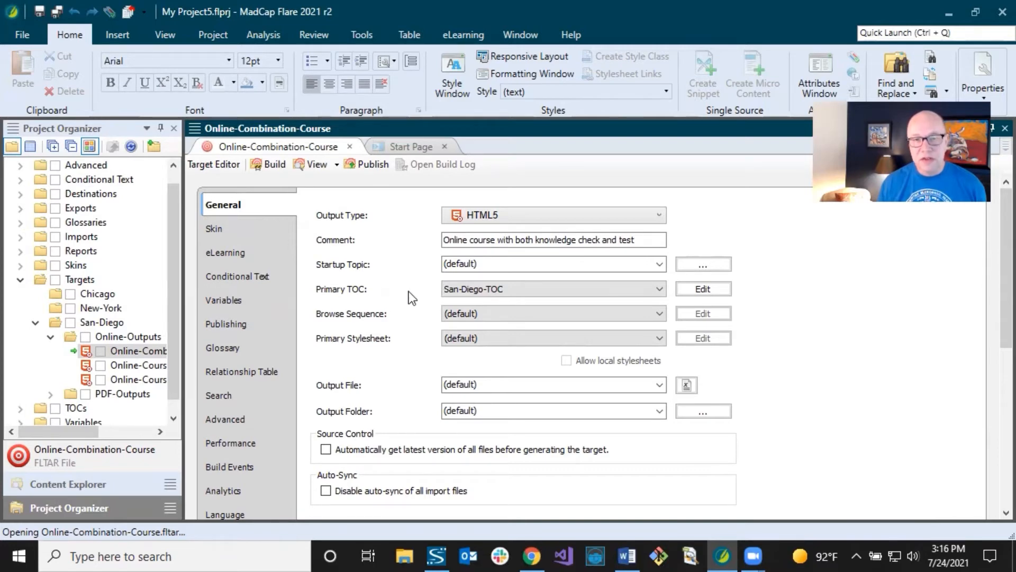
Step: Review the available Primary TOC choices and the Startup Topic setting in the target's General settings
left_click(459, 290)
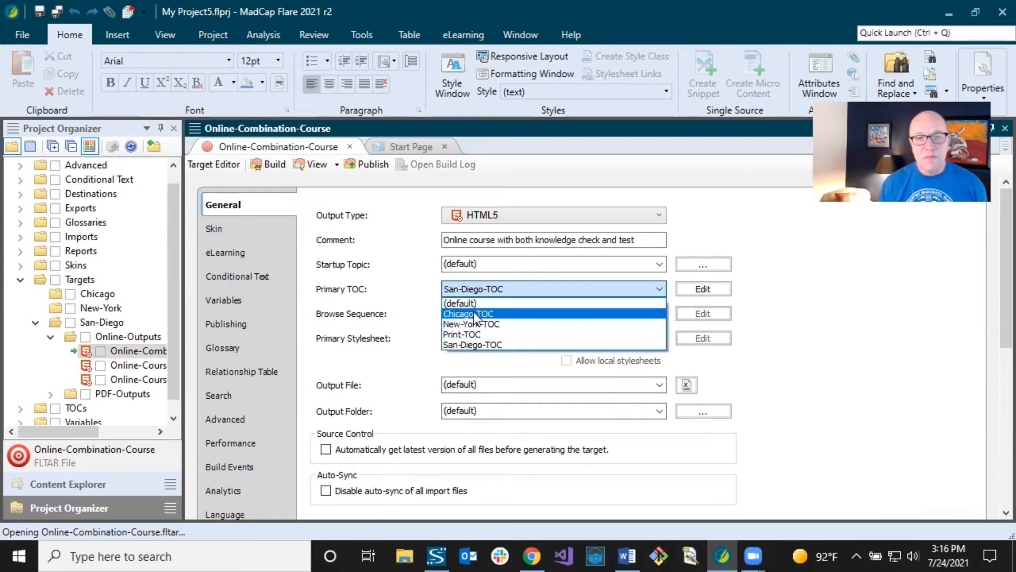
left_click(414, 294)
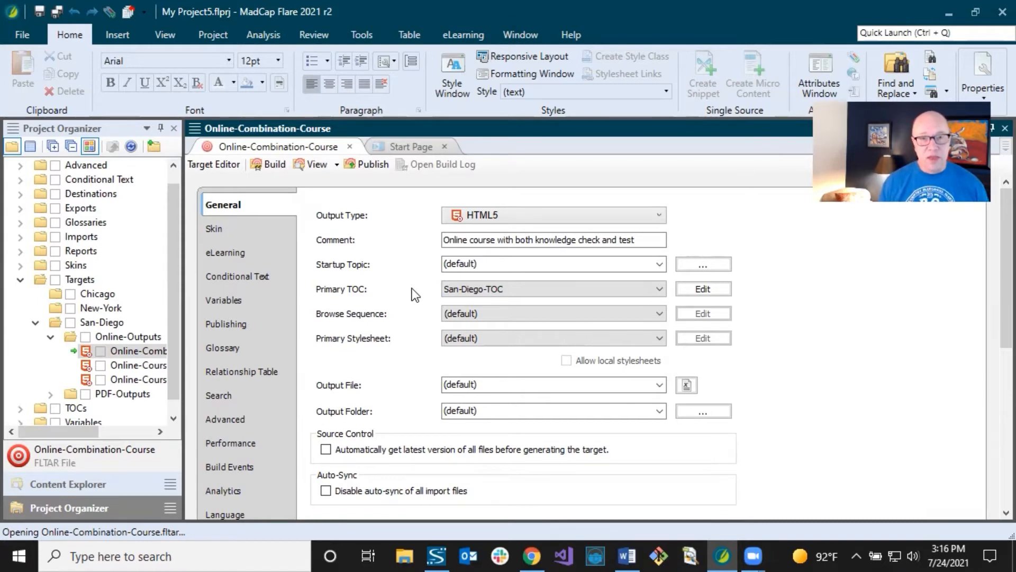
left_click(507, 264)
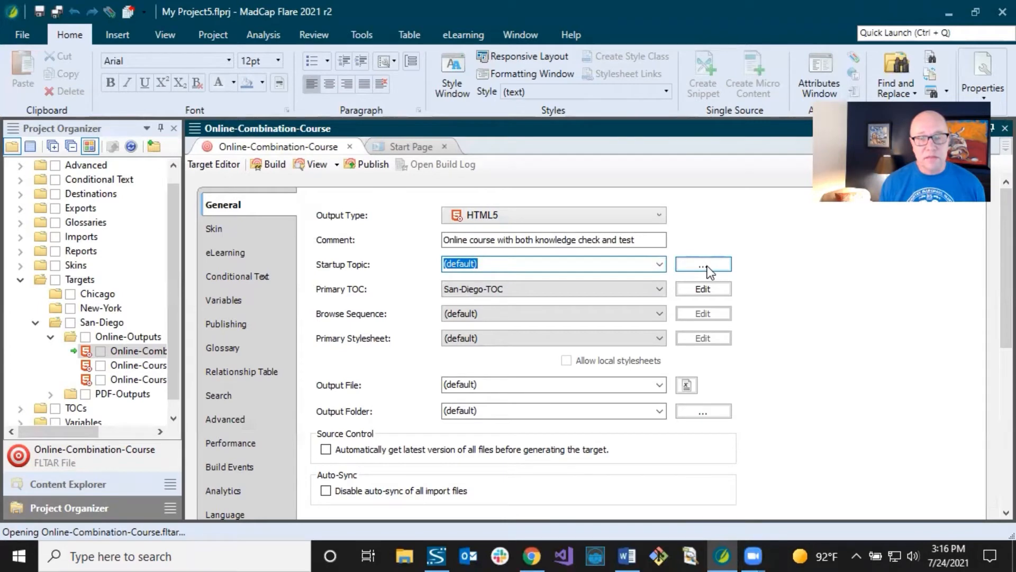
left_click(480, 289)
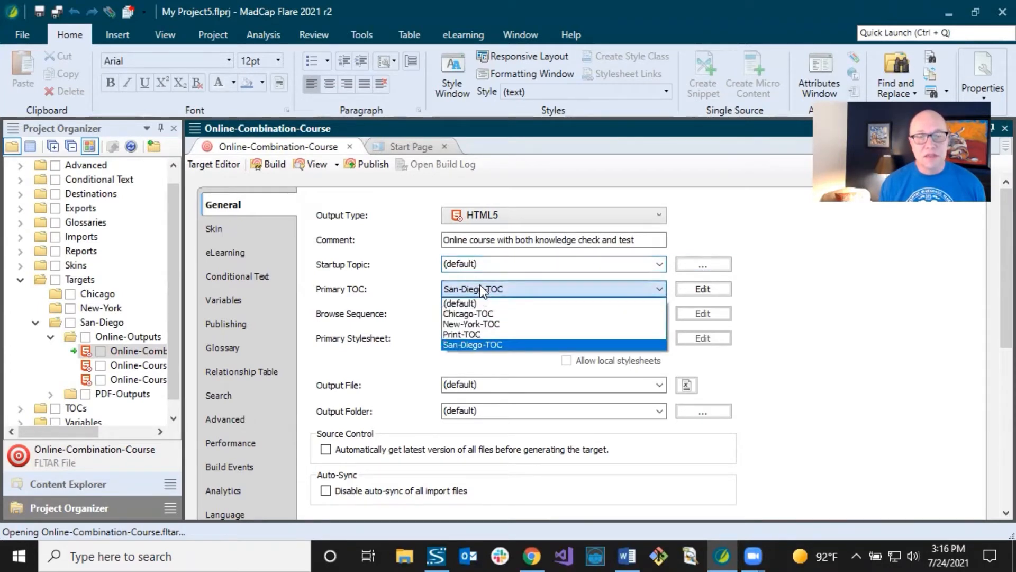
left_click(480, 288)
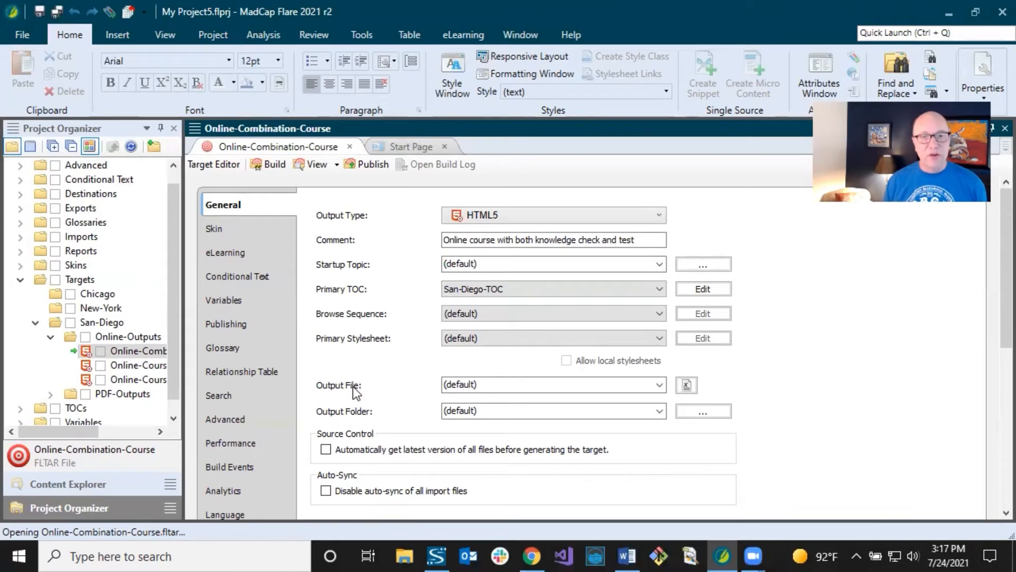
Step: Review the Output Type and Output File settings and look through the remaining General settings of the target
left_click(468, 214)
left_click(468, 213)
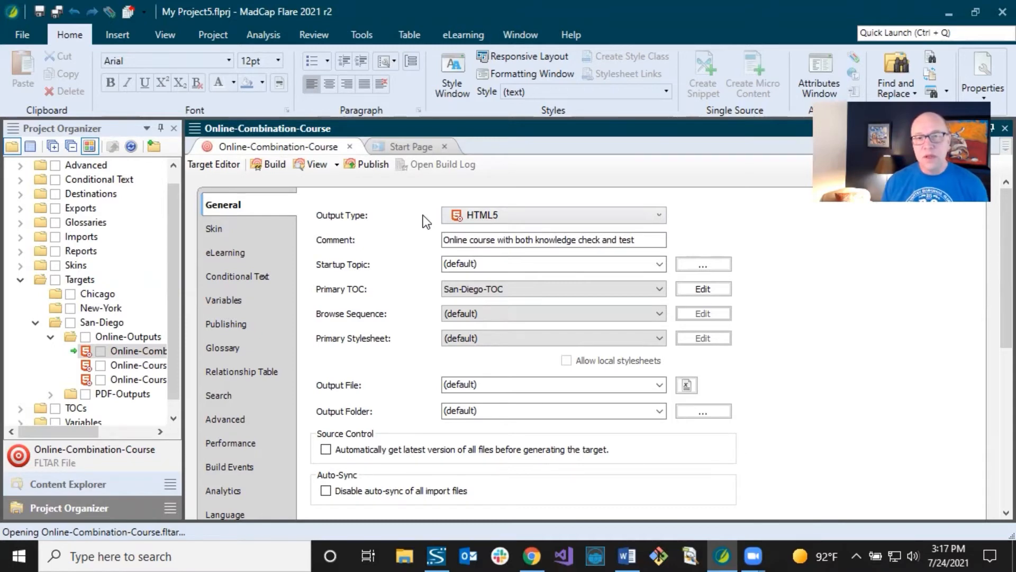
left_click(486, 384)
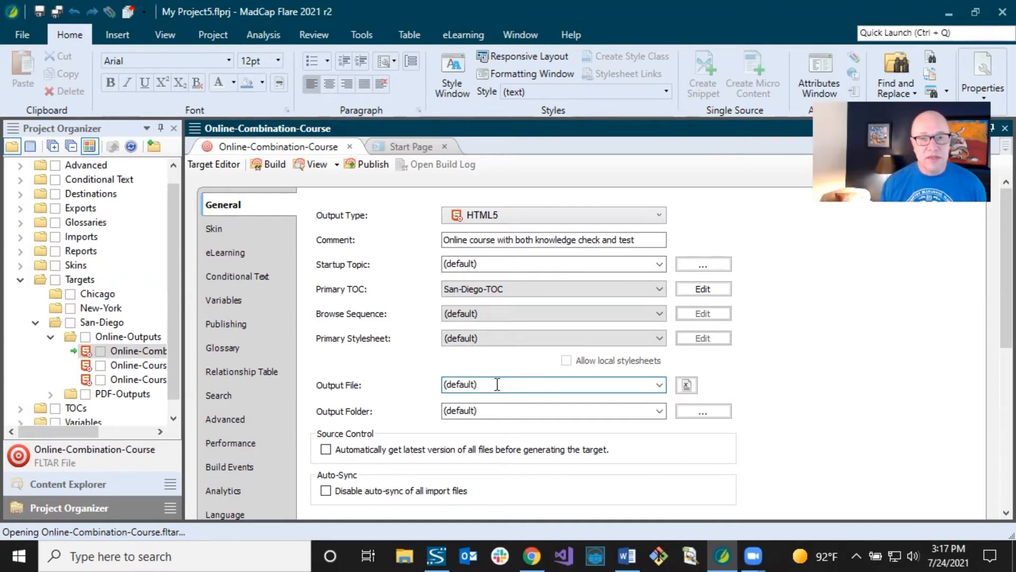
left_click_drag(490, 384, 439, 387)
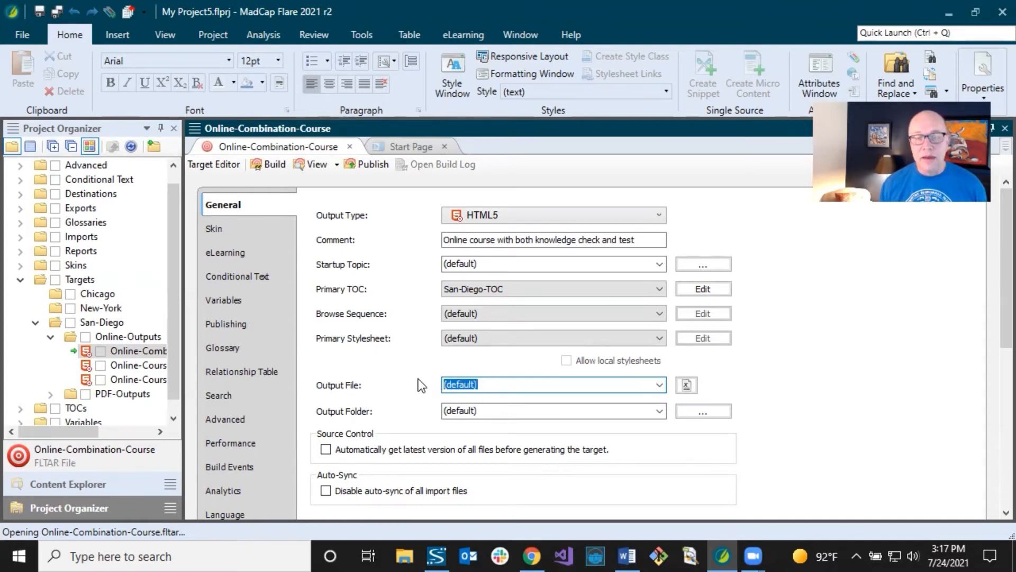
left_click(491, 384)
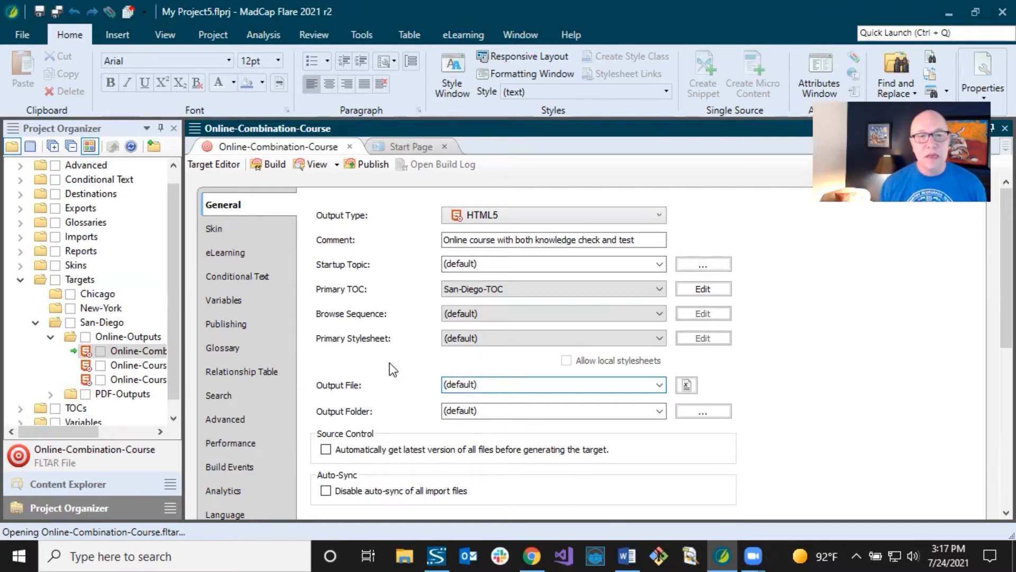
scroll(389, 362, "down", 3)
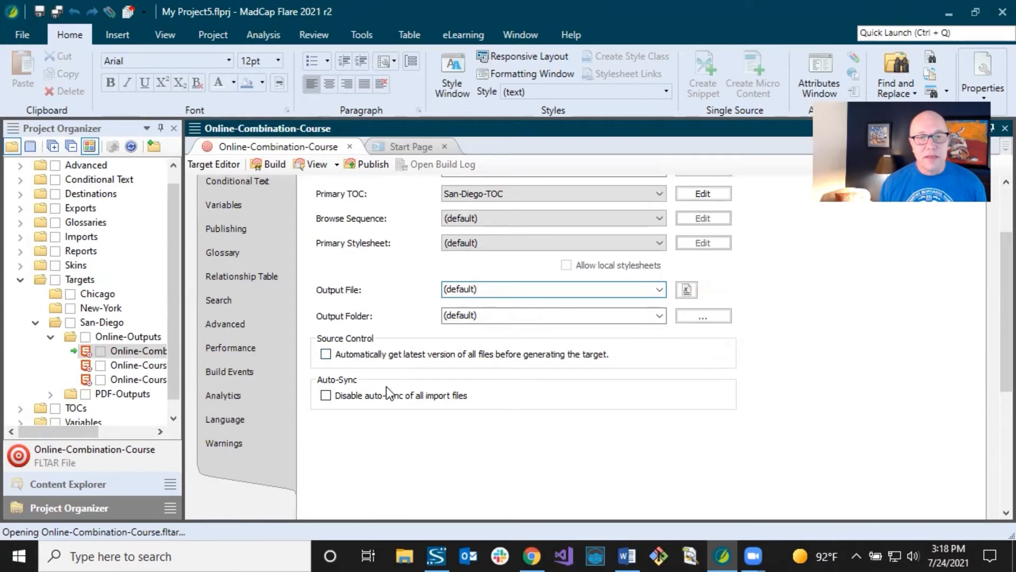
scroll(389, 395, "up", 3)
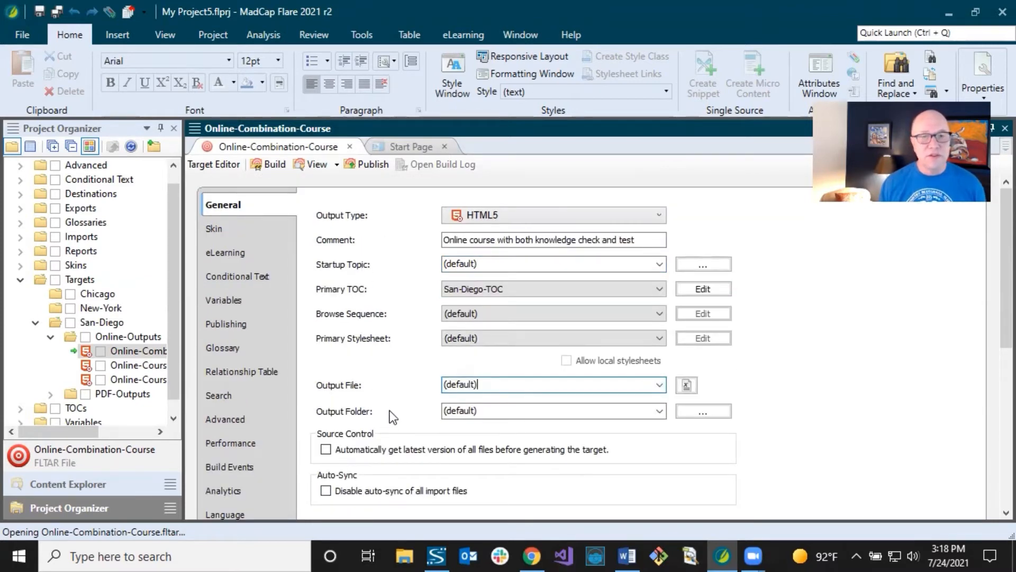
Step: Show the target's Skin settings and review the choices available for the main skin
left_click(240, 228)
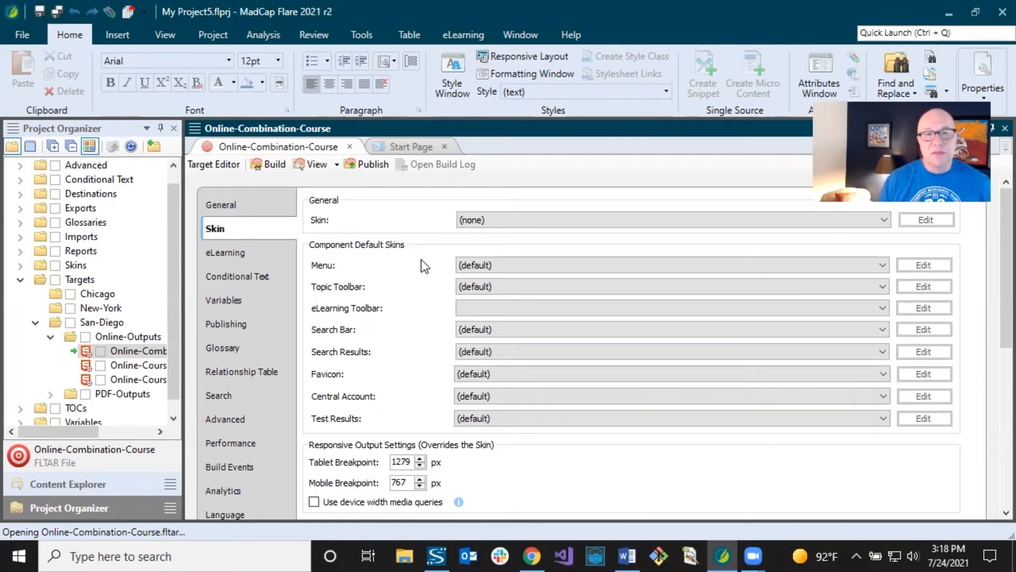
left_click(485, 222)
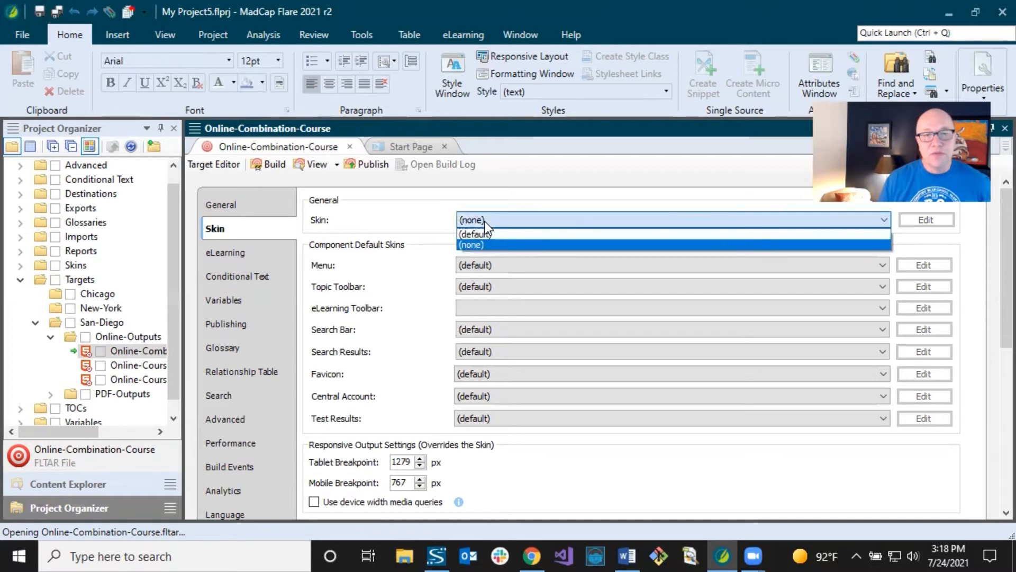
left_click(484, 221)
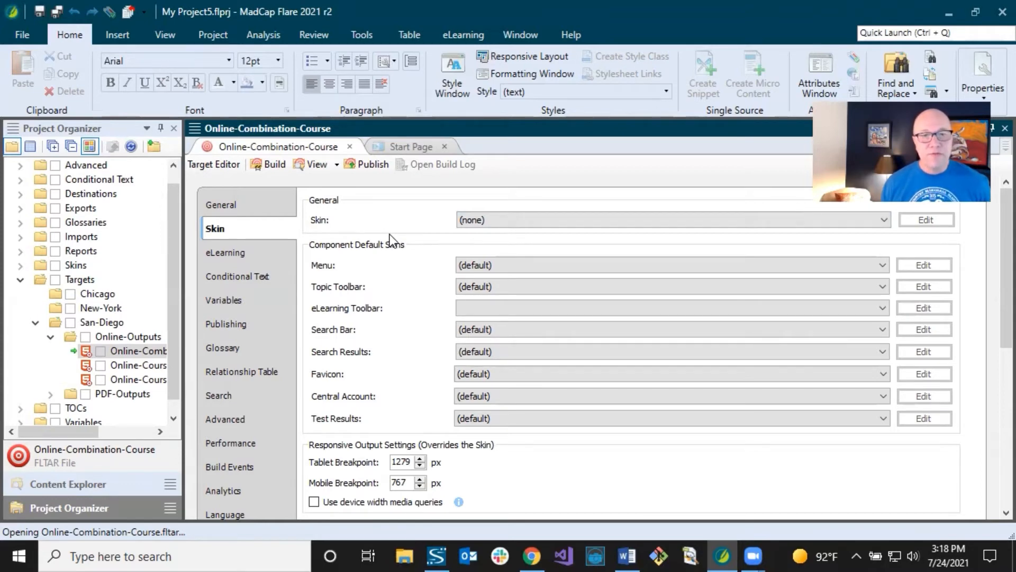
left_click(468, 221)
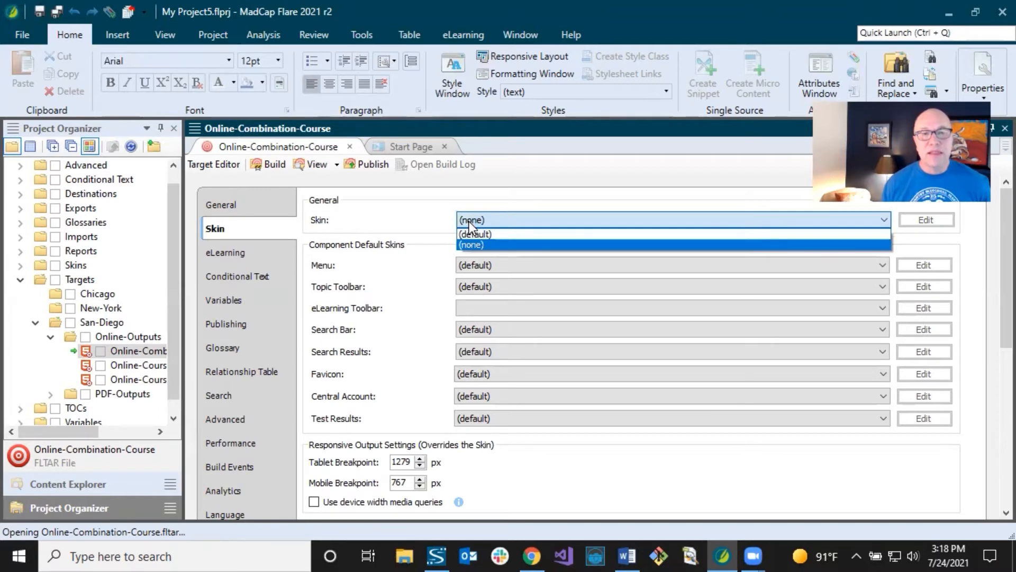
left_click(471, 221)
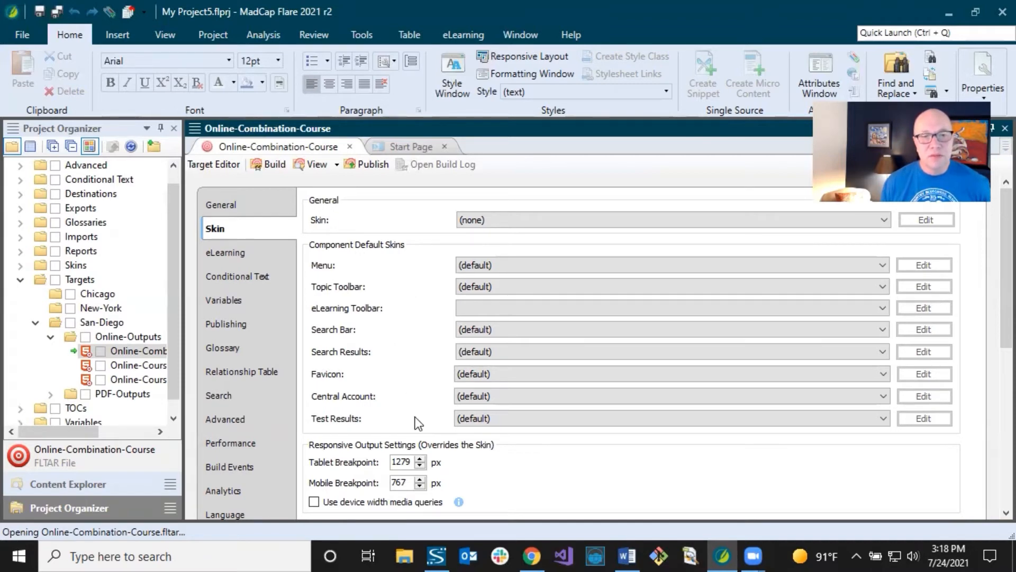
Step: Look through the component default skins and the tablet and mobile breakpoints in the responsive output settings
scroll(402, 363, "down", 6)
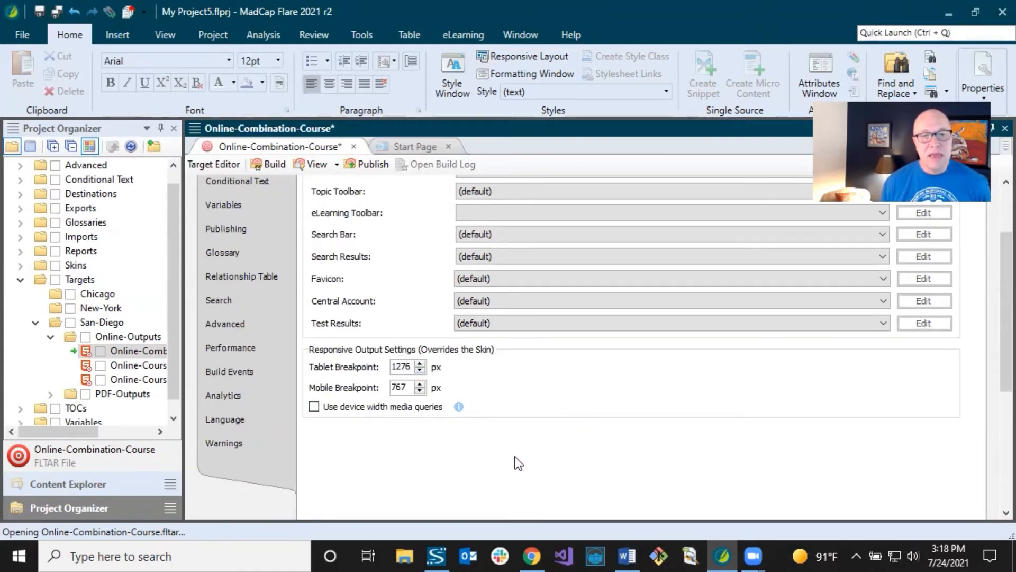
scroll(518, 462, "up", 6)
scroll(518, 462, "down", 6)
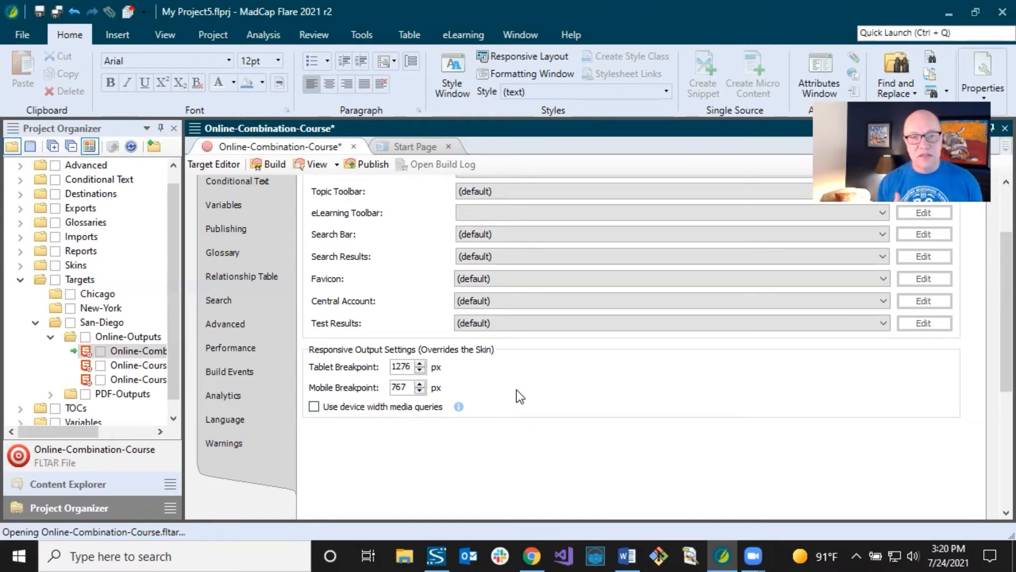
left_click(411, 387)
scroll(626, 392, "up", 3)
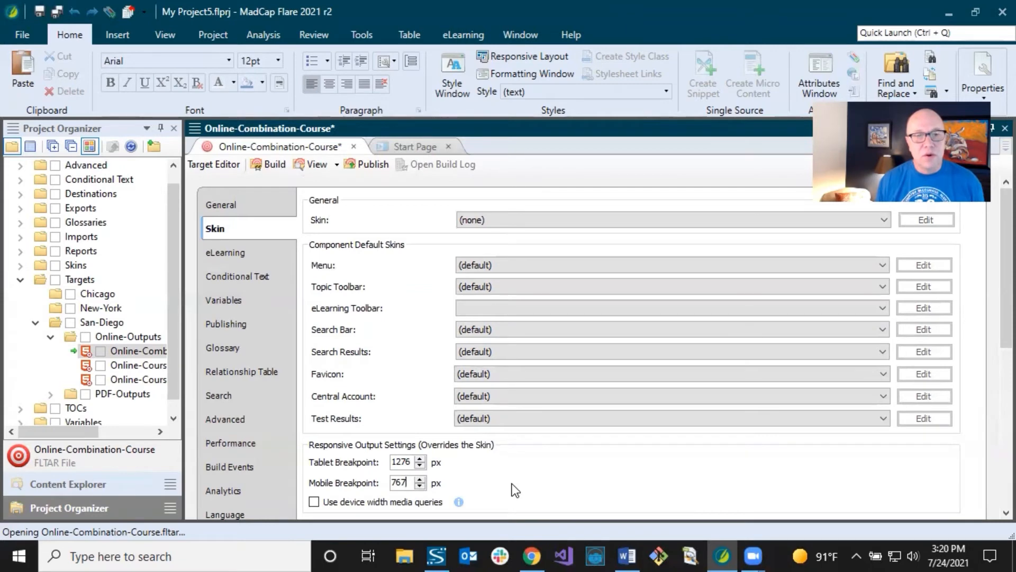
Step: Show the target's eLearning settings and compare the fields of the xAPI (Tin Can) standard with those of SCORM 2004
left_click(250, 253)
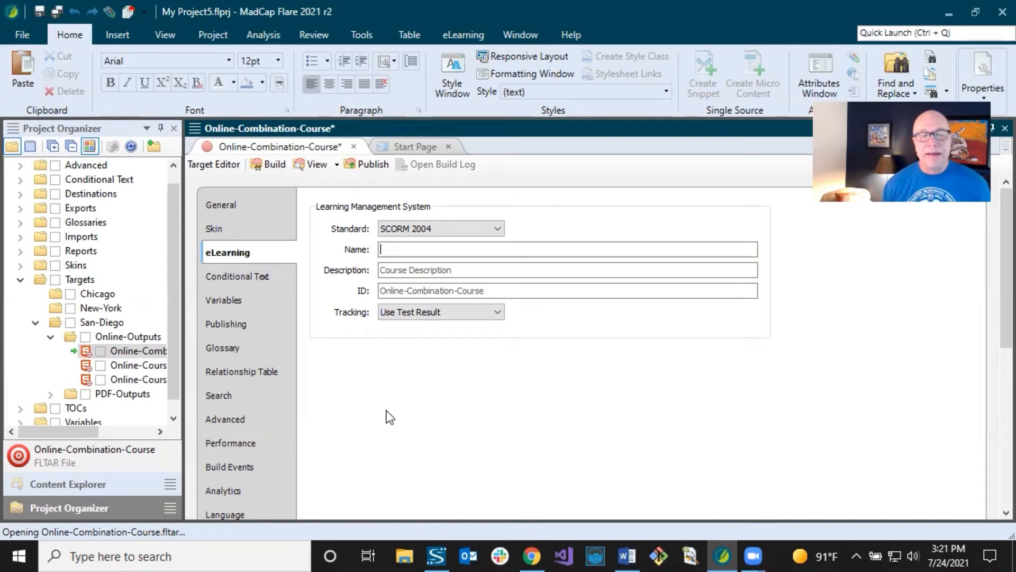
left_click(454, 229)
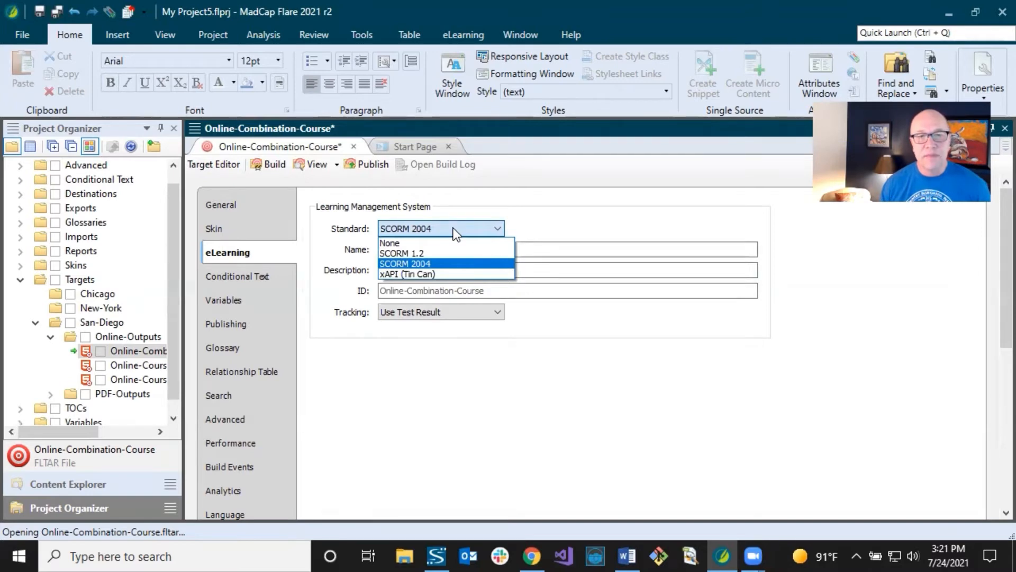
left_click(447, 274)
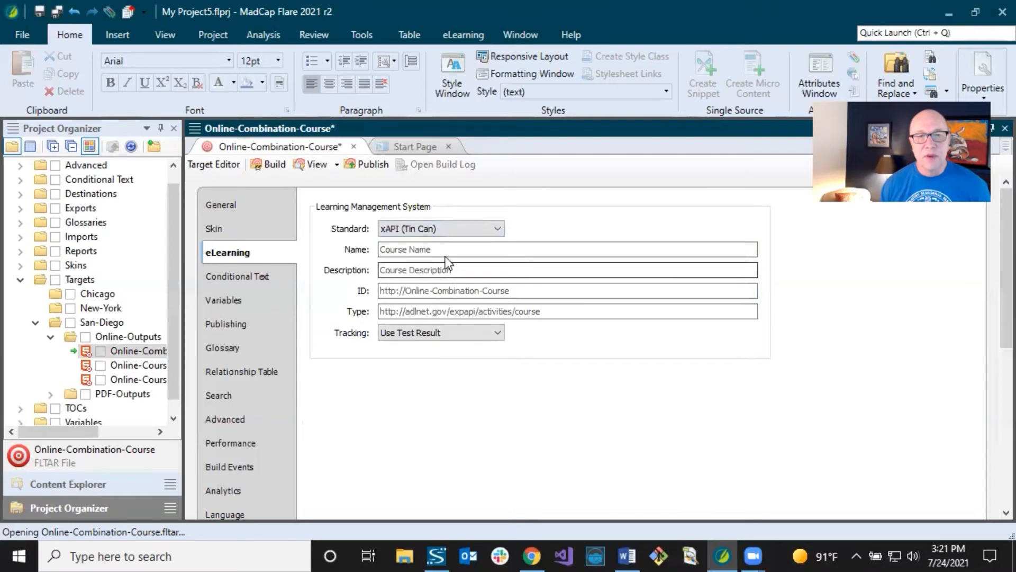
left_click(459, 227)
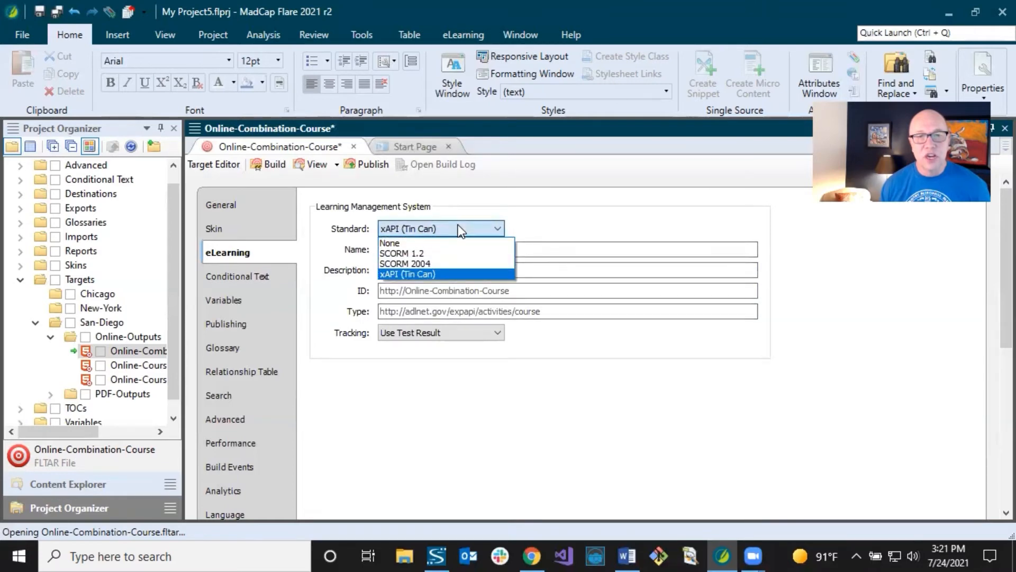
left_click(441, 264)
left_click(386, 249)
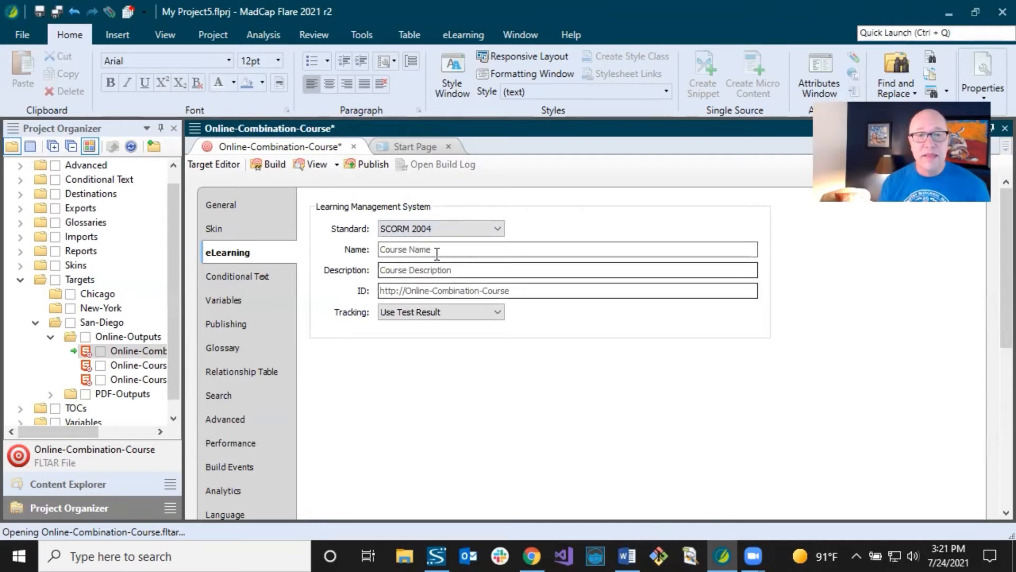
Step: Switch the learning management standard to xAPI (Tin Can) again to review its Type field, and return it to SCORM 2004
left_click(443, 230)
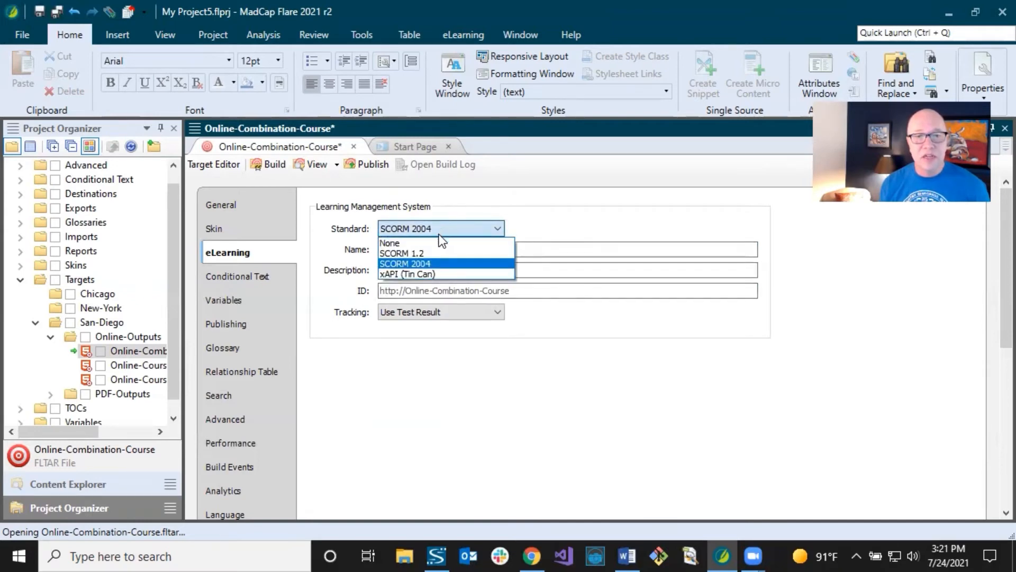
left_click(421, 274)
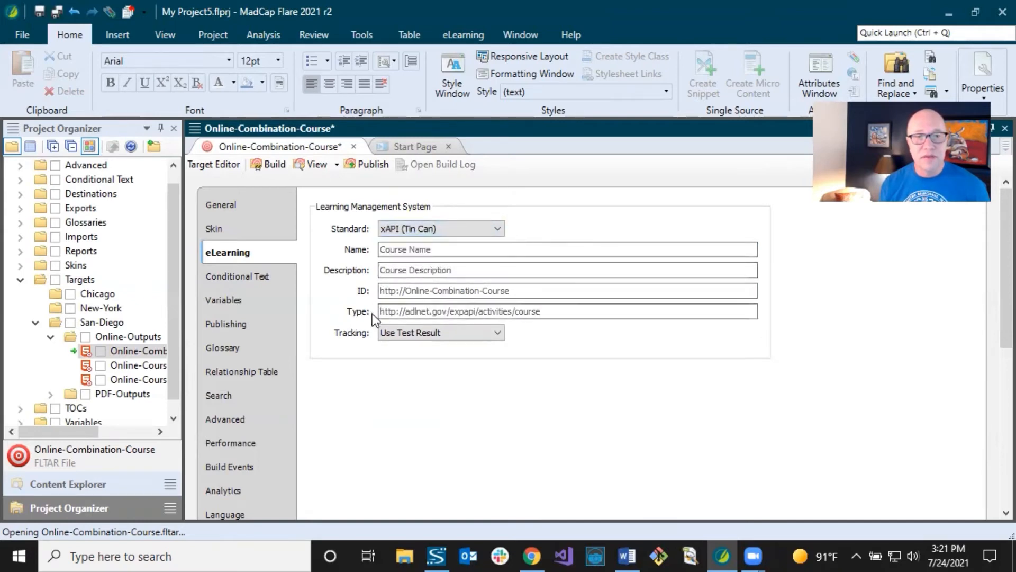
left_click(414, 228)
left_click(412, 231)
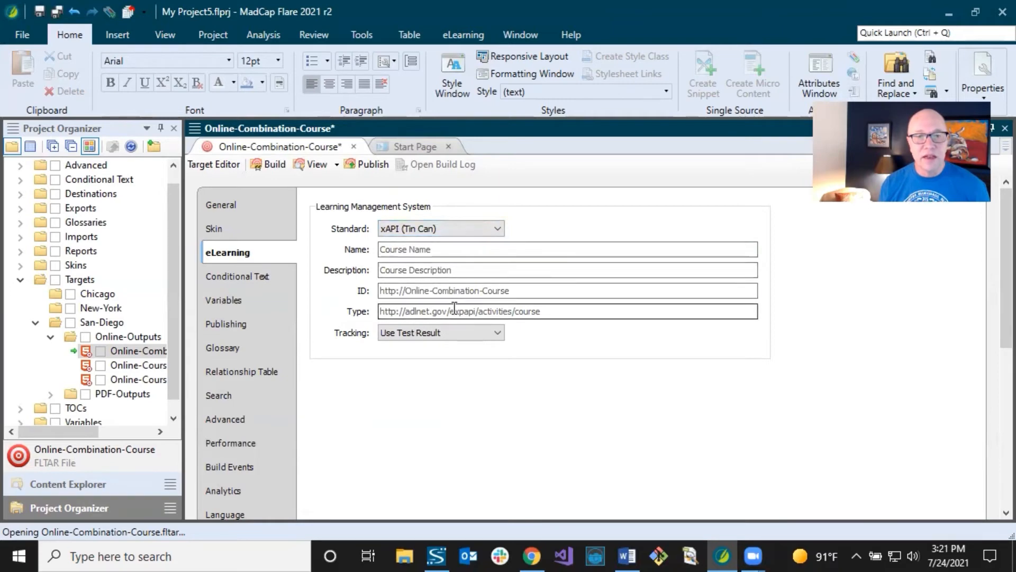
left_click(420, 230)
left_click(420, 230)
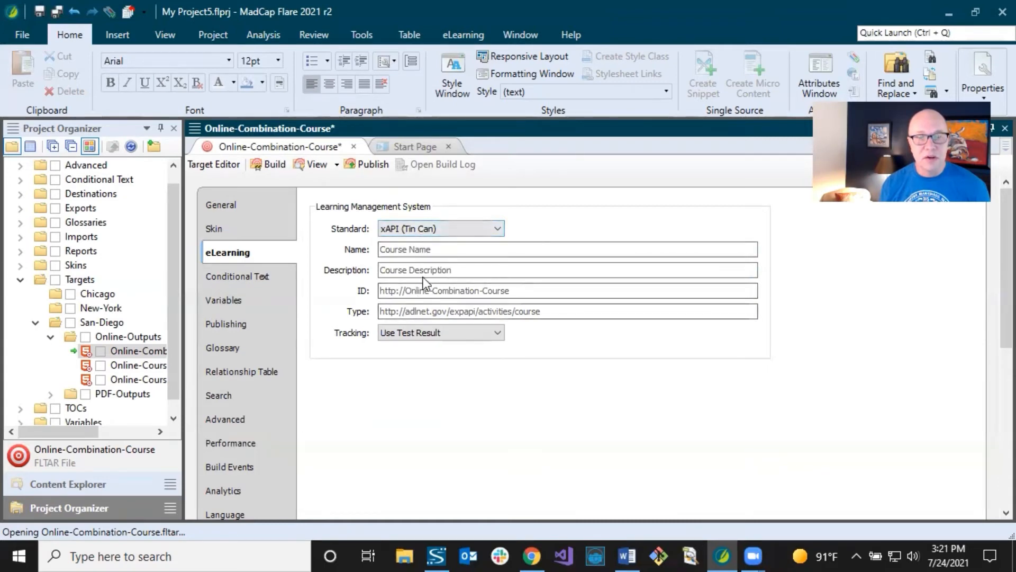
left_click(420, 230)
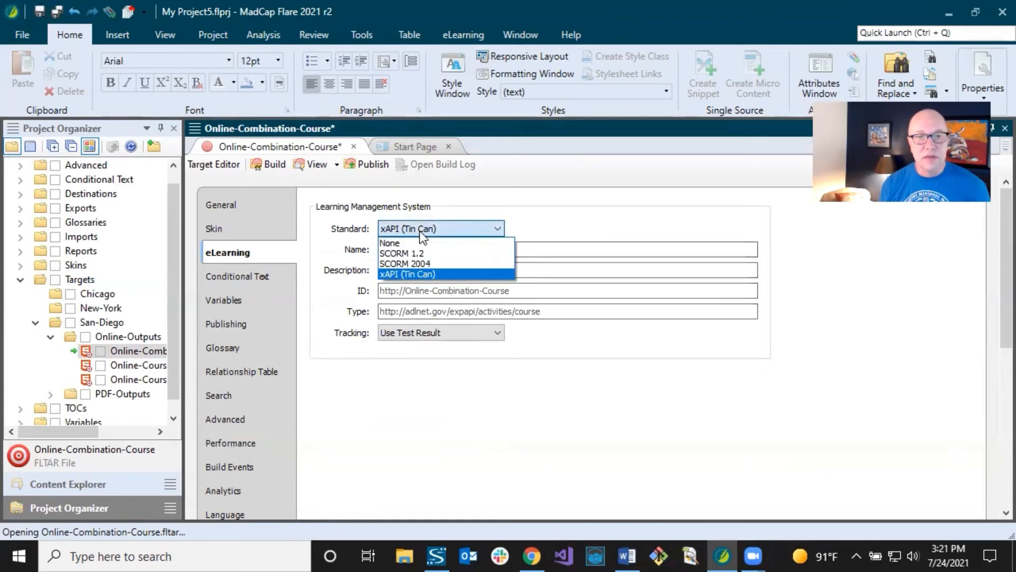
left_click(408, 262)
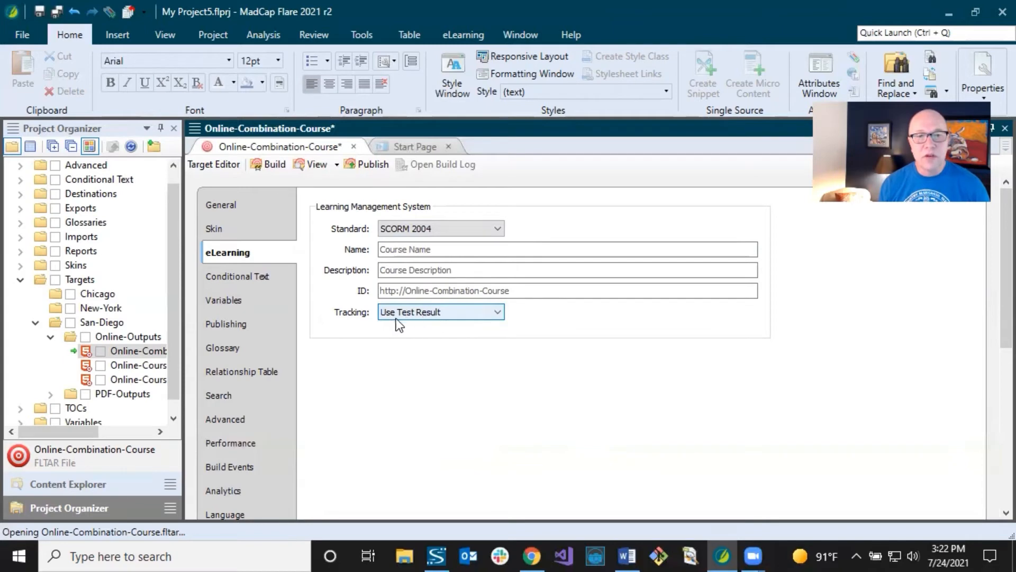
Step: Try Use Course Completion tracking to inspect its percentage setting, and return the tracking to Use Test Result
left_click(424, 317)
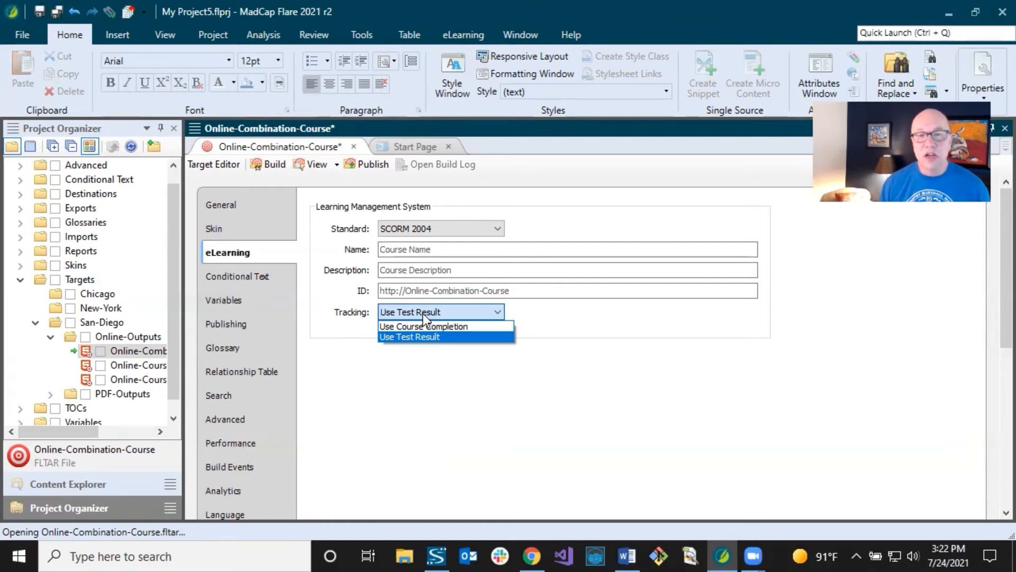
left_click(421, 326)
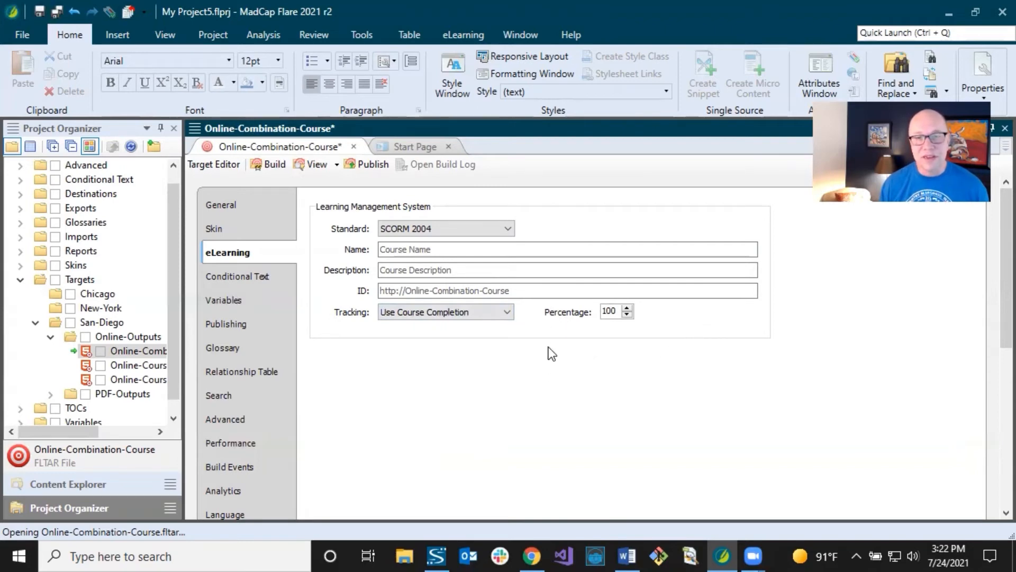
left_click(617, 312)
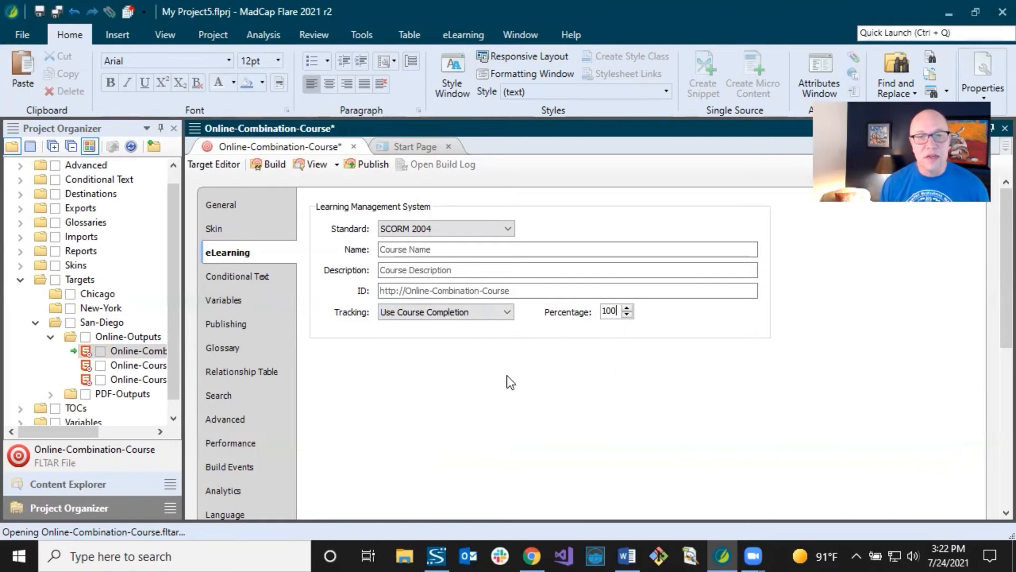
left_click(440, 314)
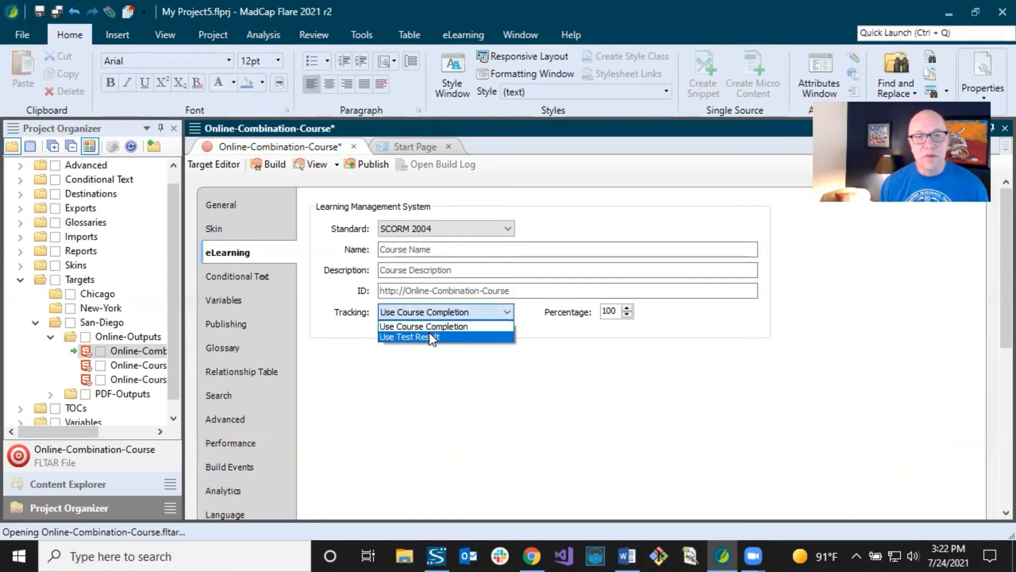
left_click(430, 334)
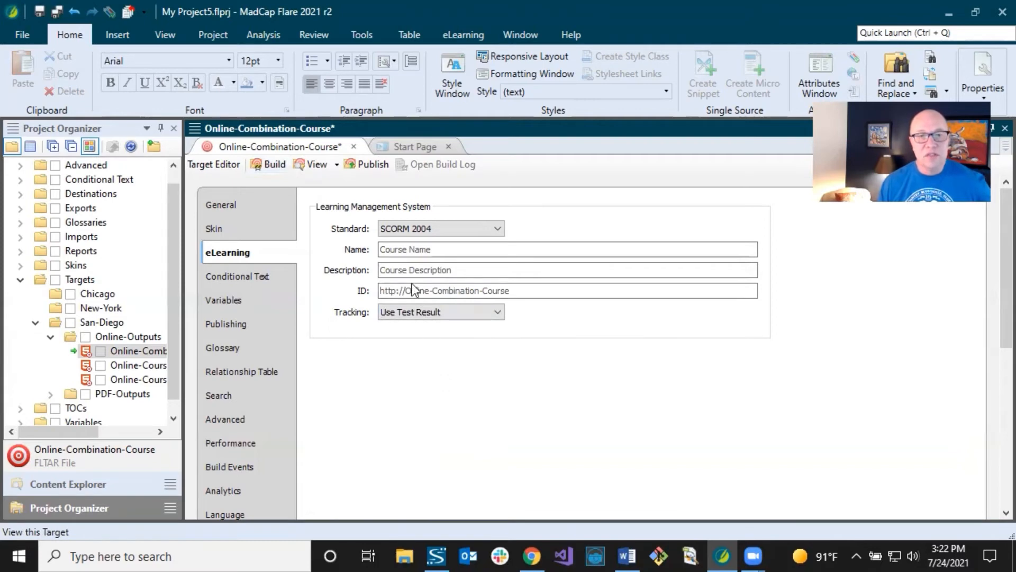
Step: Switch to Chrome to find where the course name appears on the published Austin test results page, and return to Flare
left_click(405, 252)
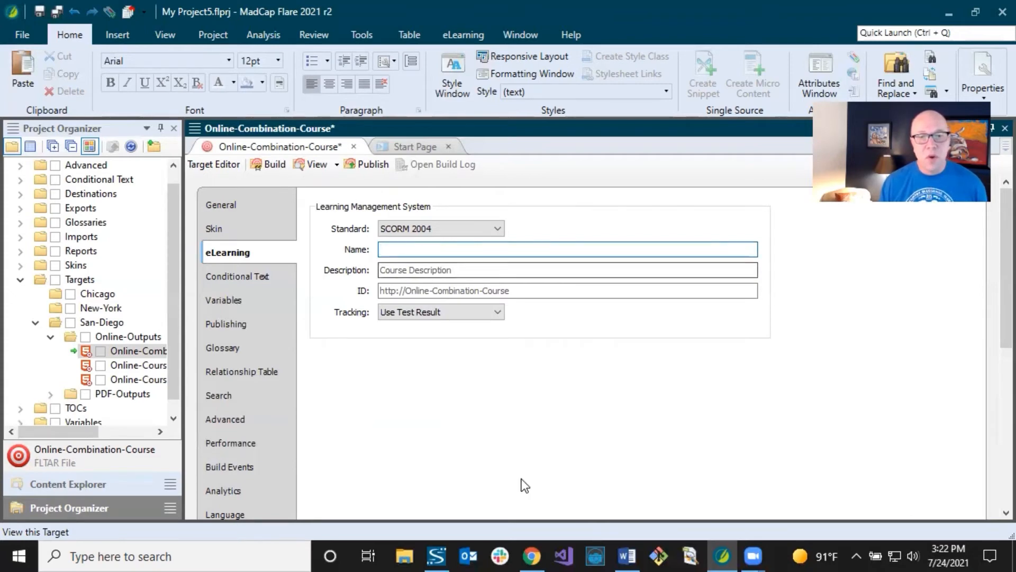
left_click(537, 554)
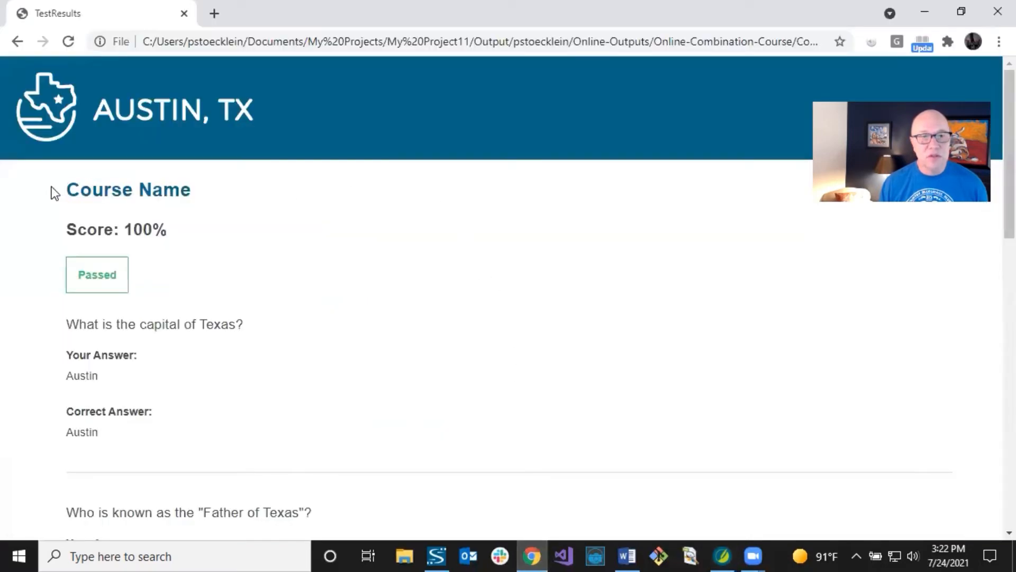
left_click_drag(67, 188, 199, 195)
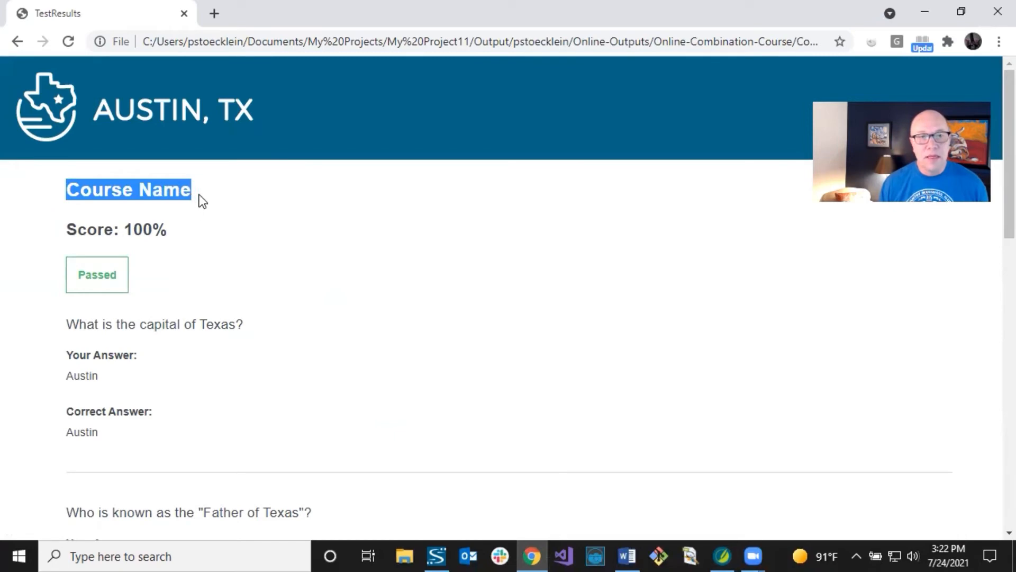
left_click(924, 11)
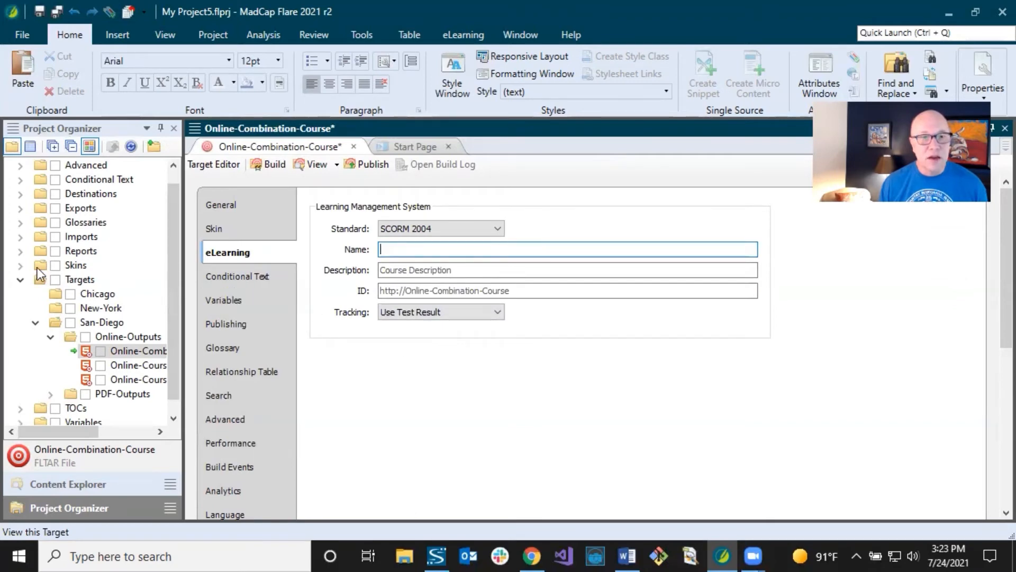
Step: Open the TestResults skin from the Skins folder and inspect the Title label's value in its UI text
left_click(20, 265)
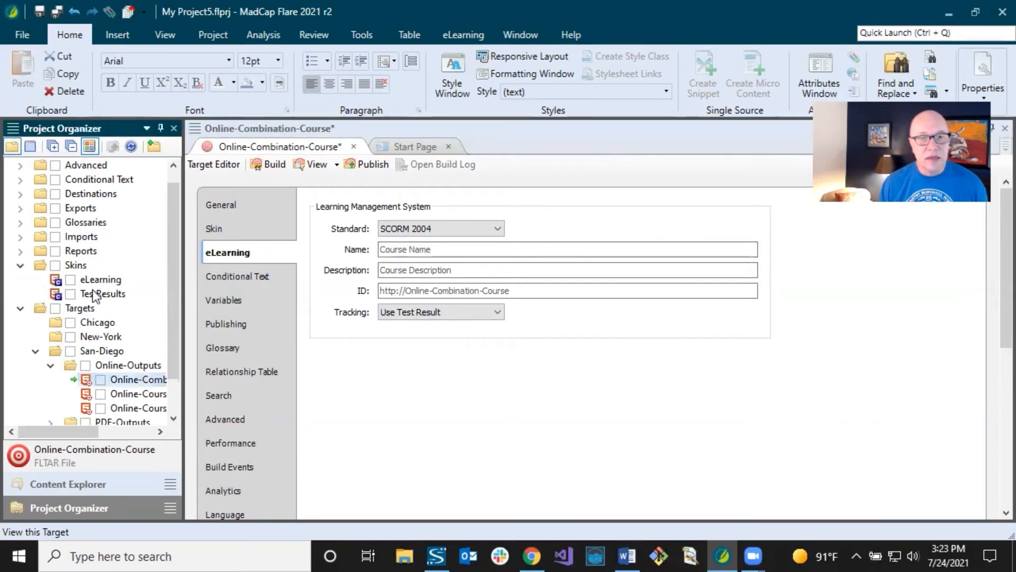
left_click(98, 295)
double_click(96, 294)
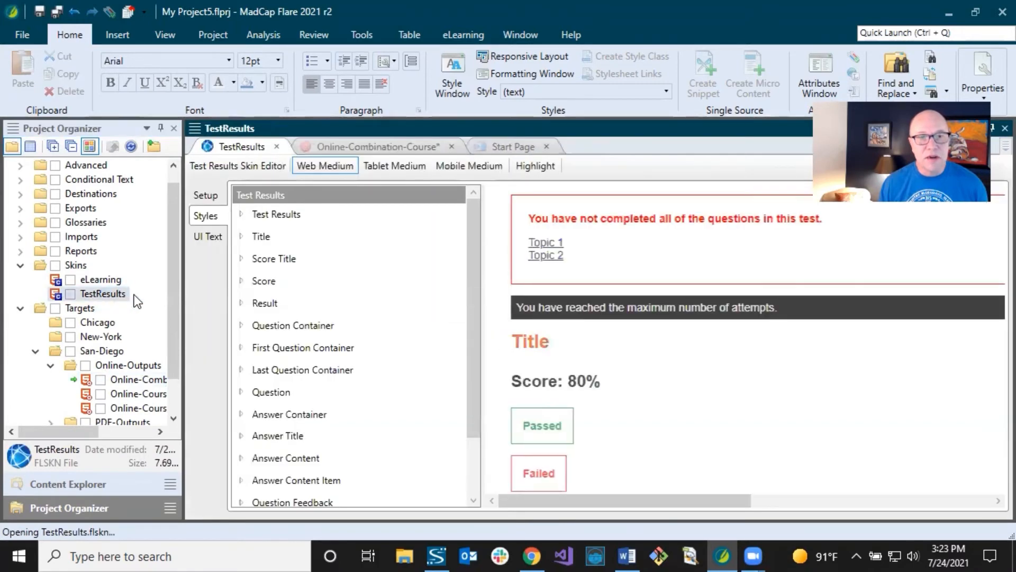
left_click(205, 233)
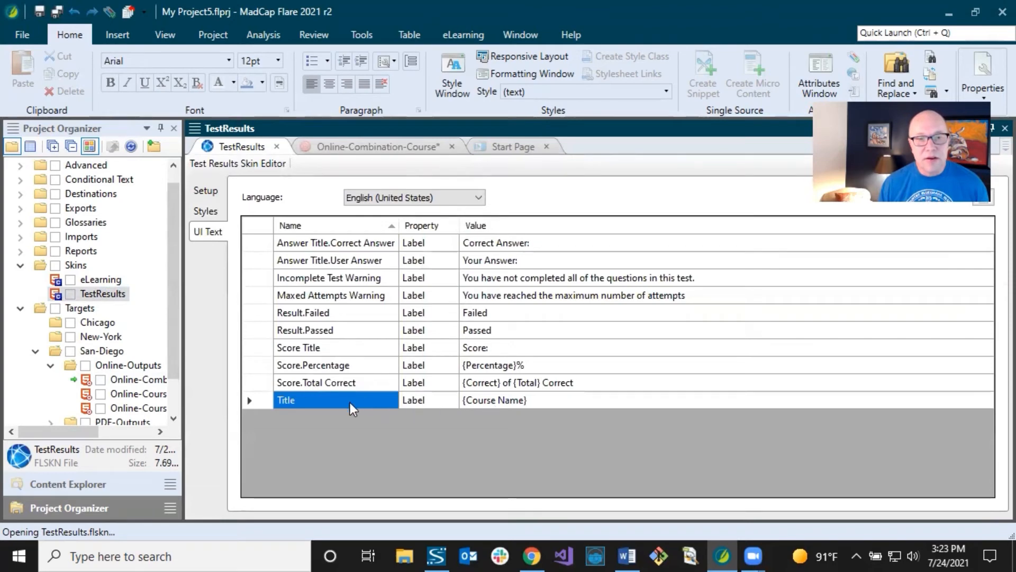
double_click(517, 400)
left_click(537, 402)
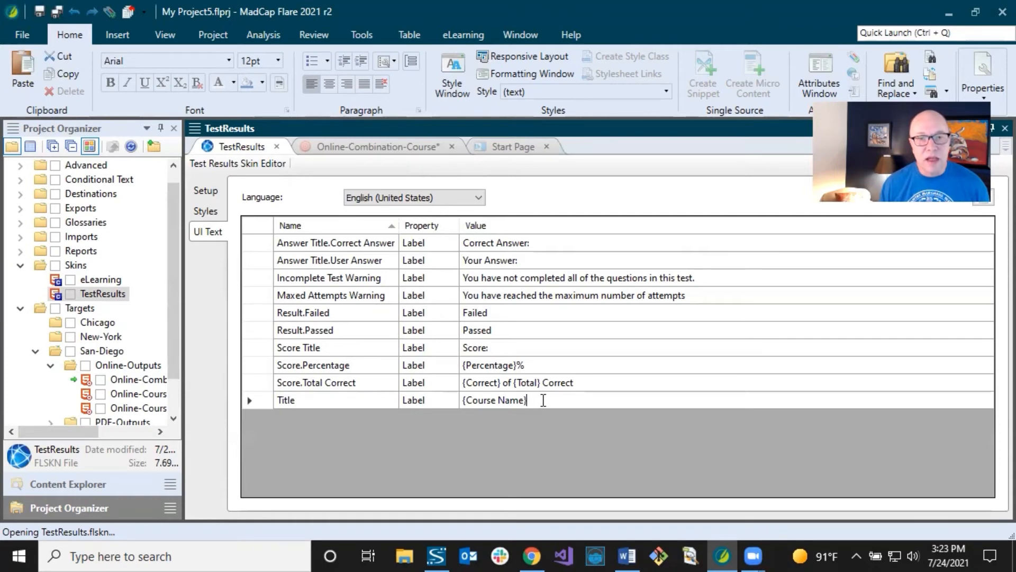
left_click_drag(542, 400, 451, 402)
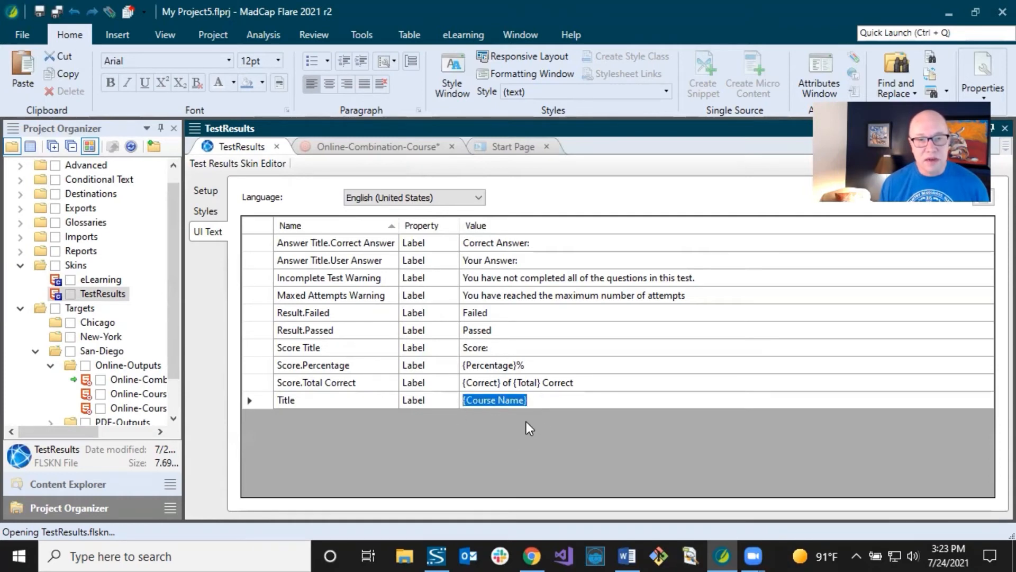
Step: Compare the target's course Name field with the {Course Name} value of the Title label in the TestResults skin
left_click(419, 147)
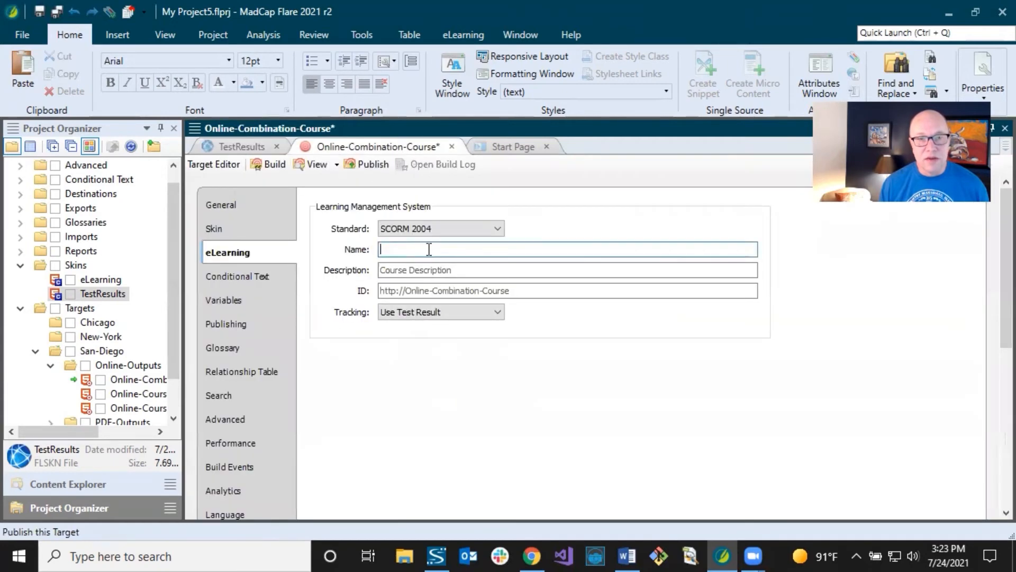
left_click(261, 149)
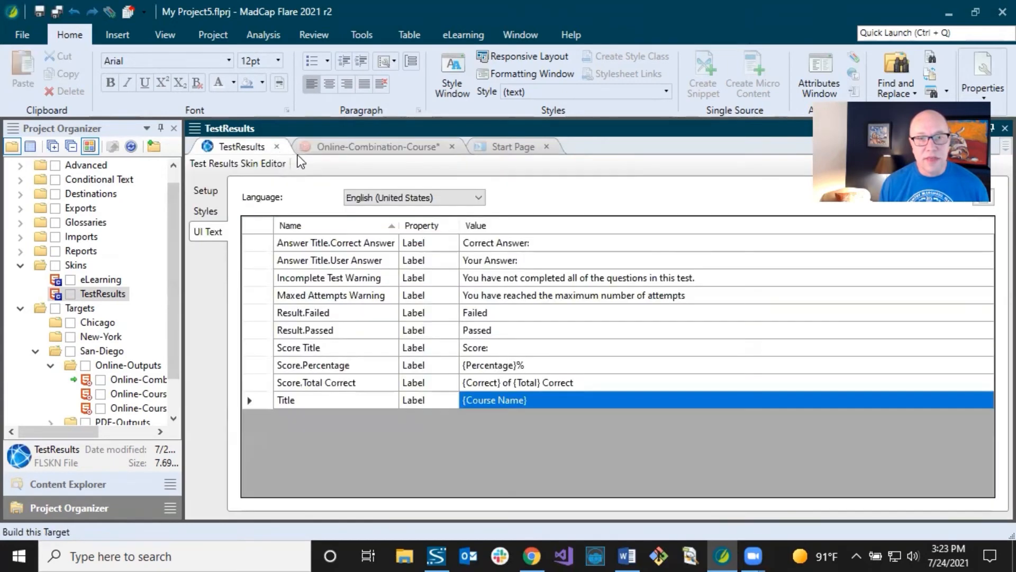
left_click(510, 402)
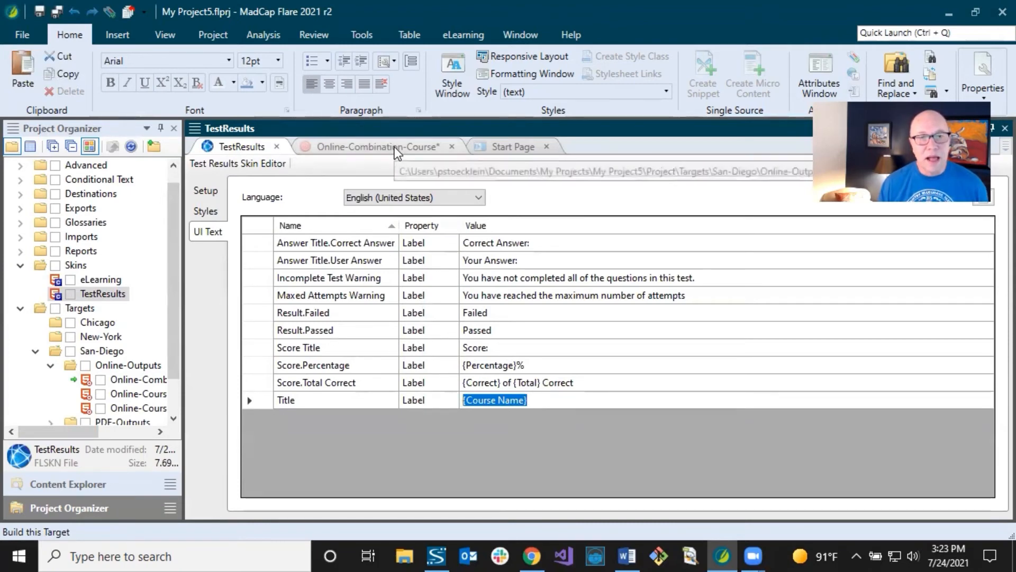
left_click(527, 400)
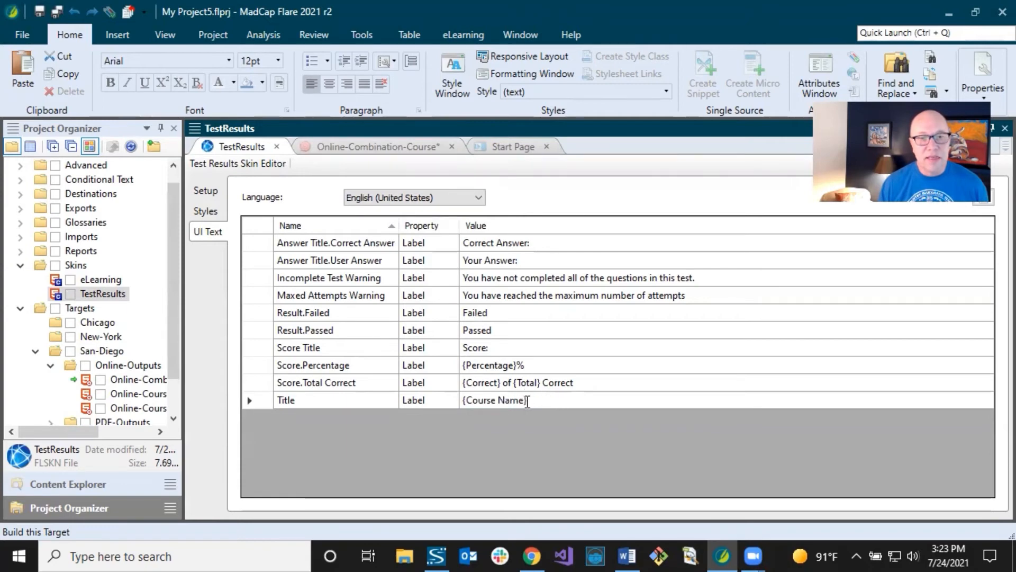
Step: Name the course "San Diego Combination Course" in the target's eLearning settings, keeping the default course description
left_click(375, 143)
left_click(439, 247)
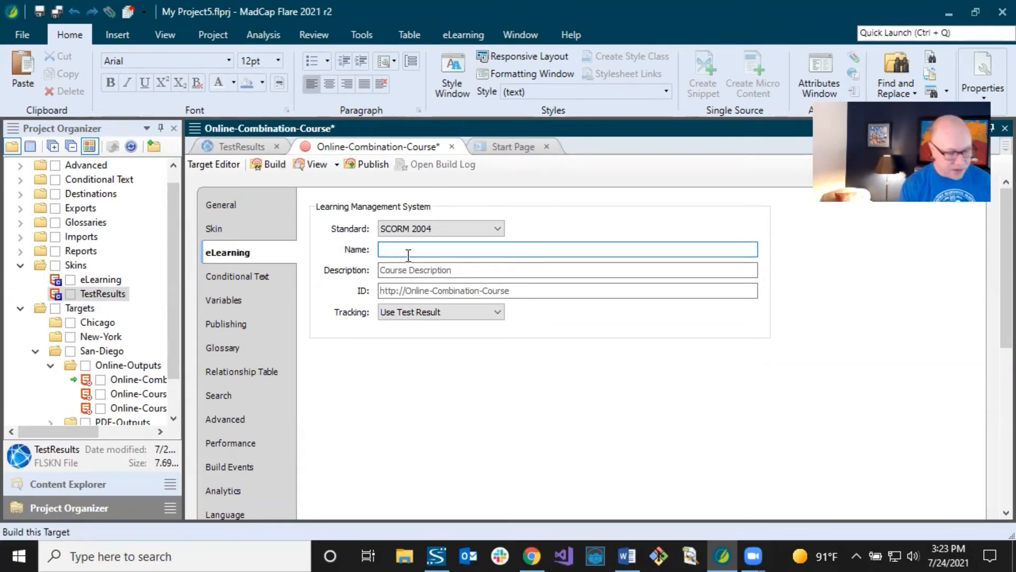
type("San ")
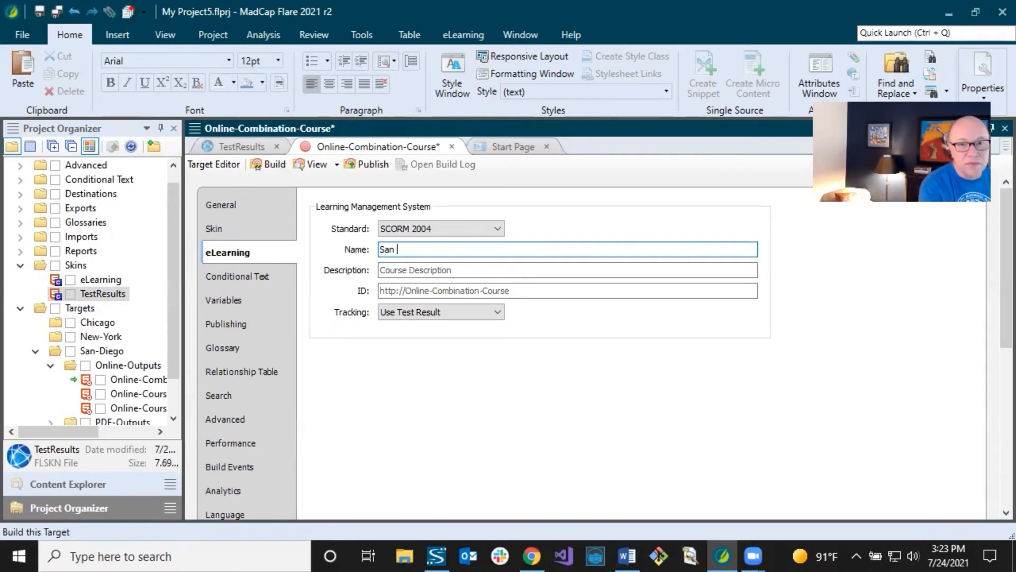
type("Diego Combination Course")
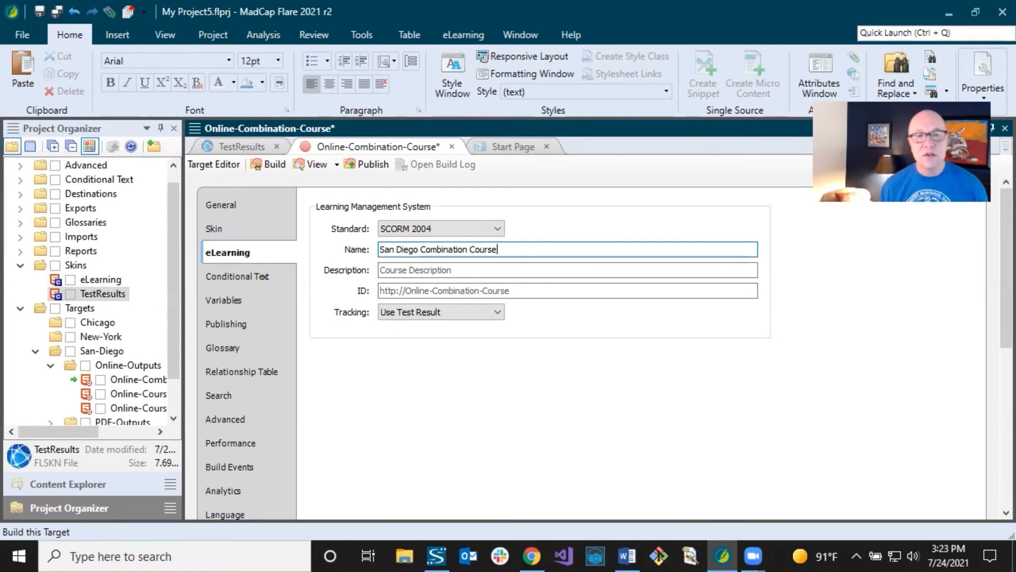
left_click(438, 269)
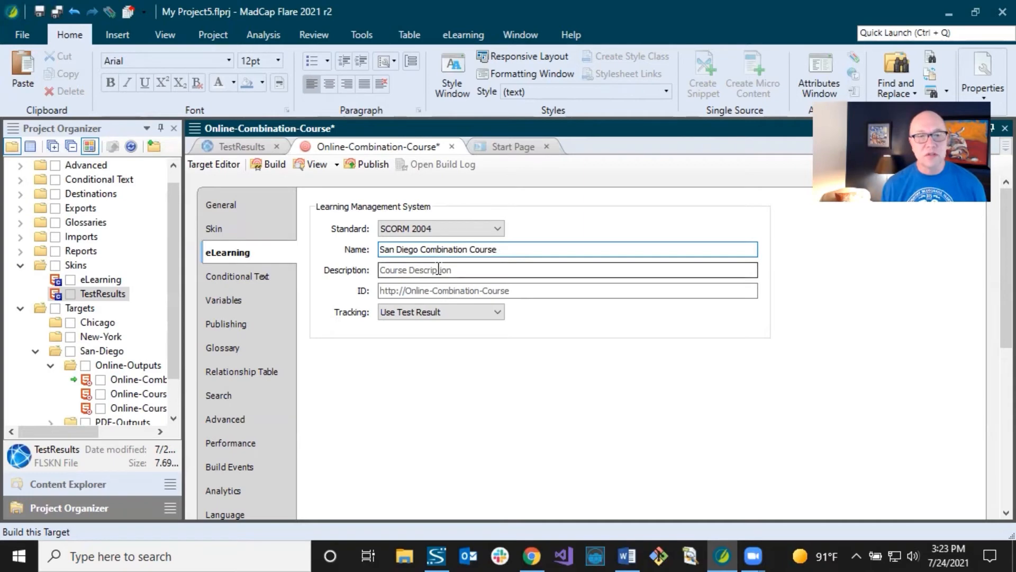
left_click(438, 270)
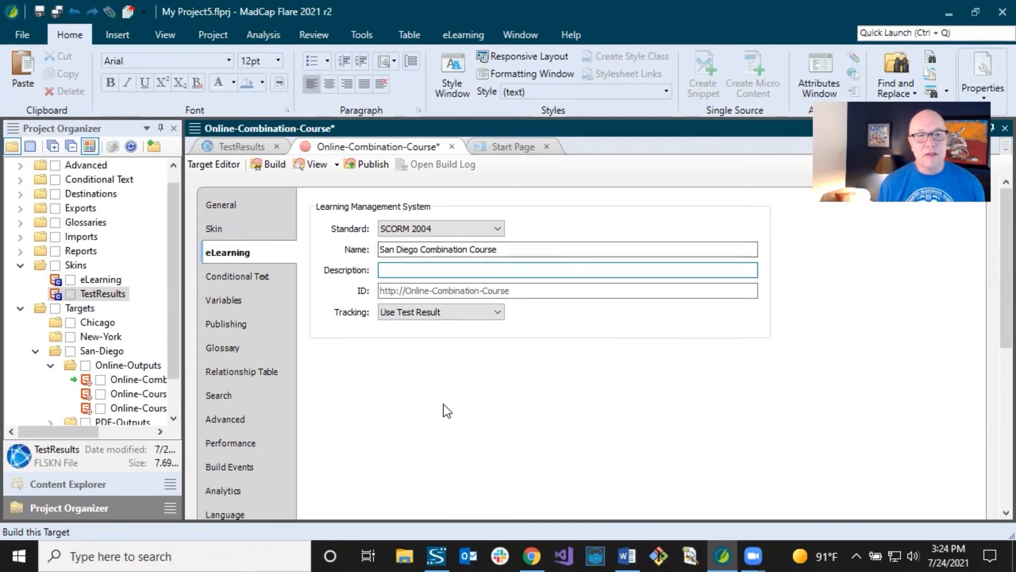
type("Course Description")
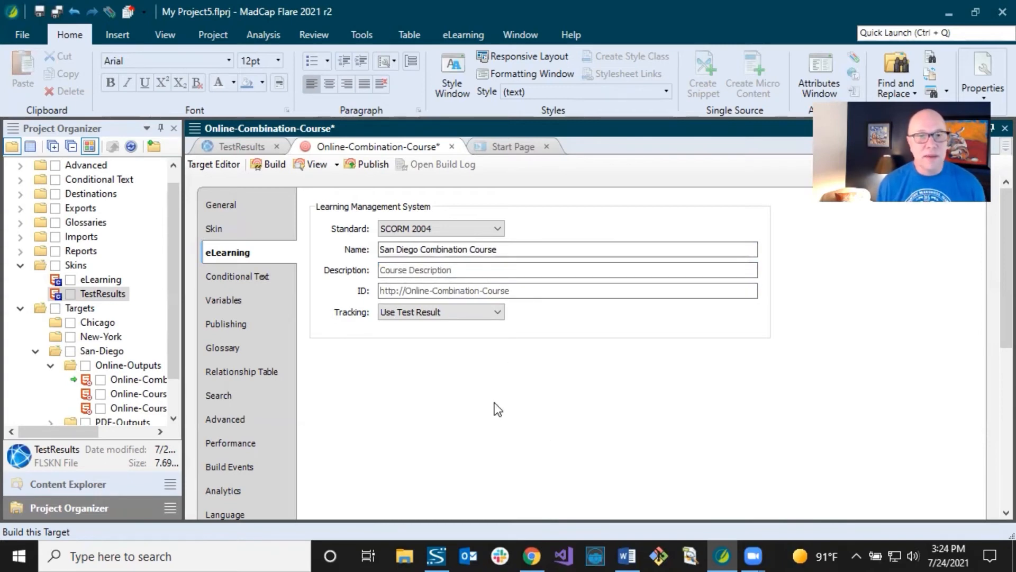
Step: Show the target's Conditional Text settings, save all files, and review the CombinationCourseOnly, KnowledgeCheck and KnowledgeCheckOnly tag actions
left_click(268, 279)
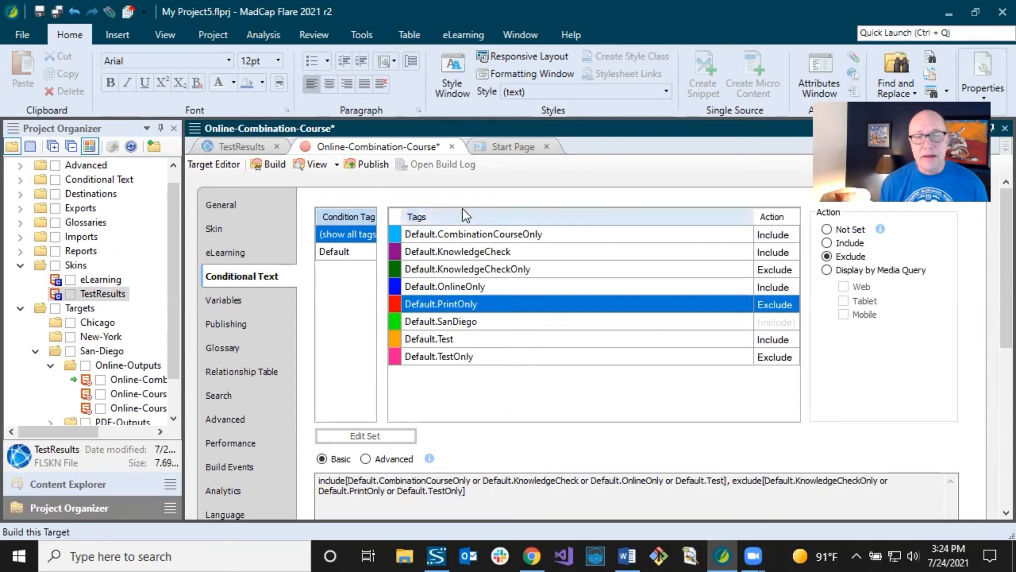
left_click(57, 11)
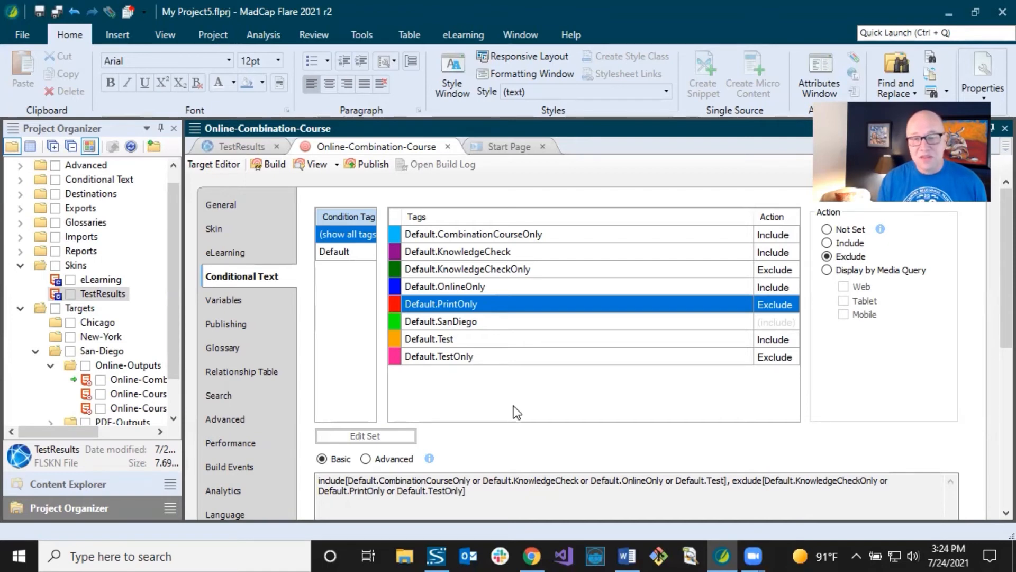
left_click(514, 239)
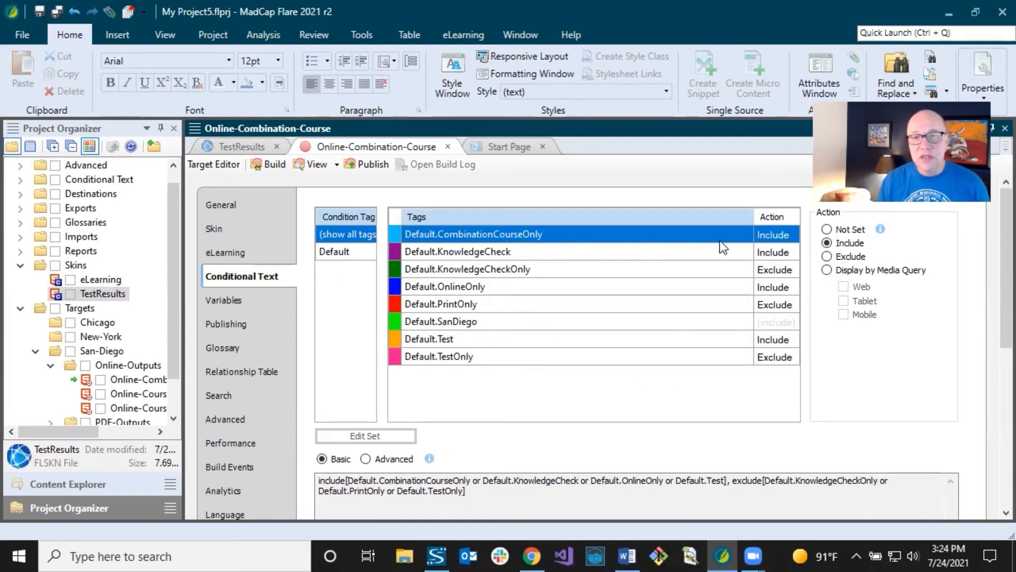
left_click(613, 255)
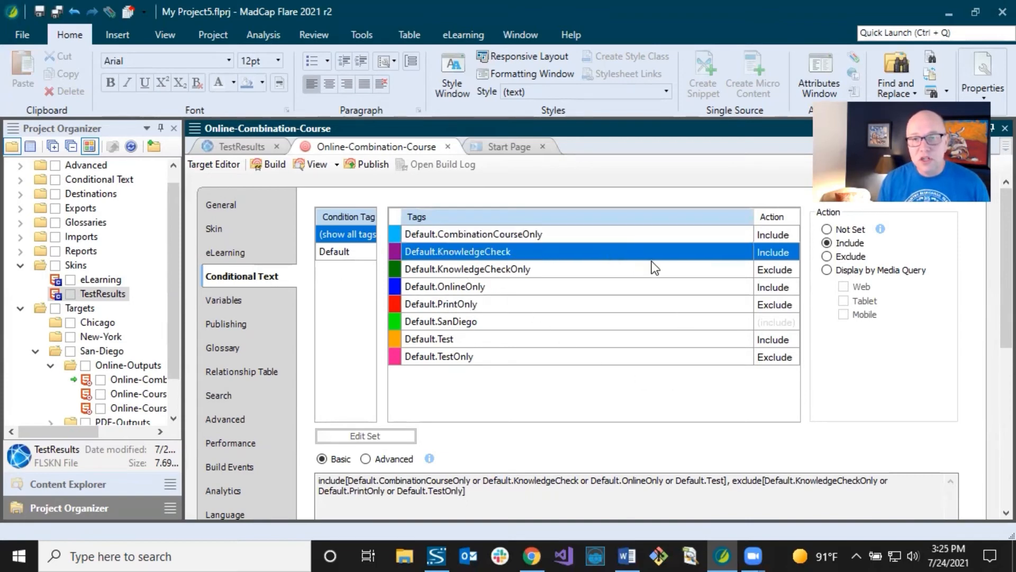
left_click(753, 268)
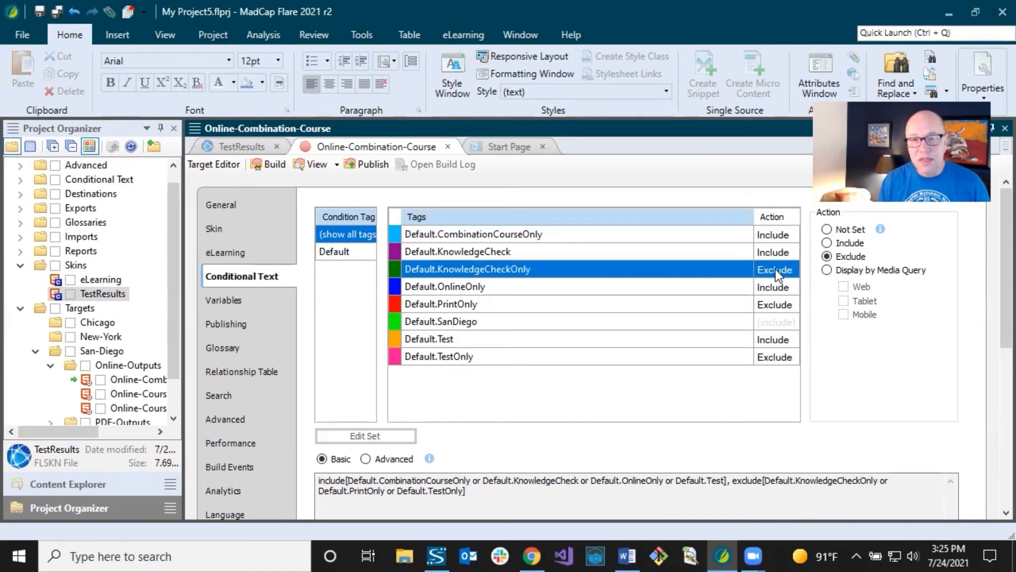
Step: Set the Default.SanDiego condition tag to Include and check the action of the Default.PrintOnly tag
left_click(620, 326)
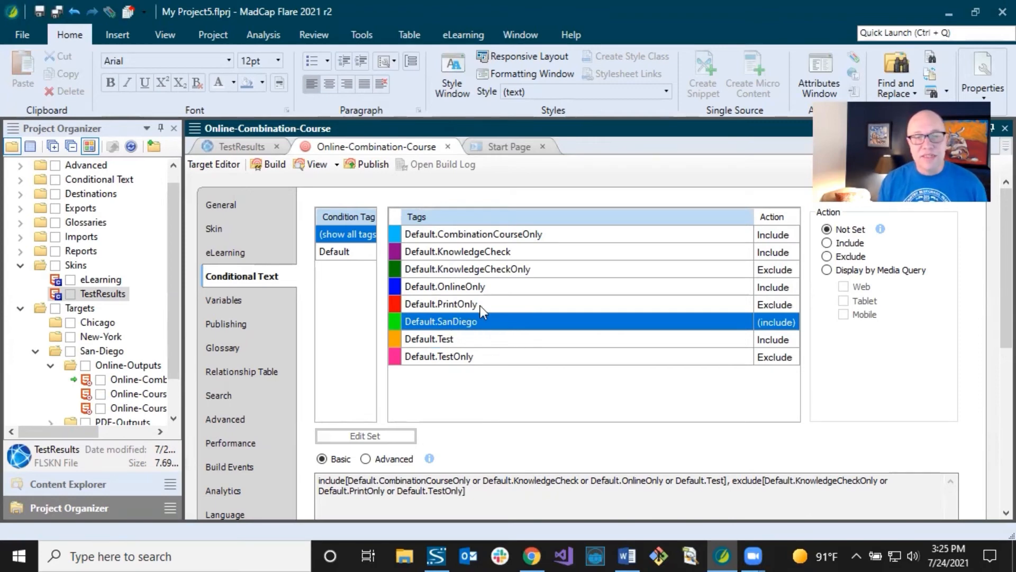
left_click(827, 242)
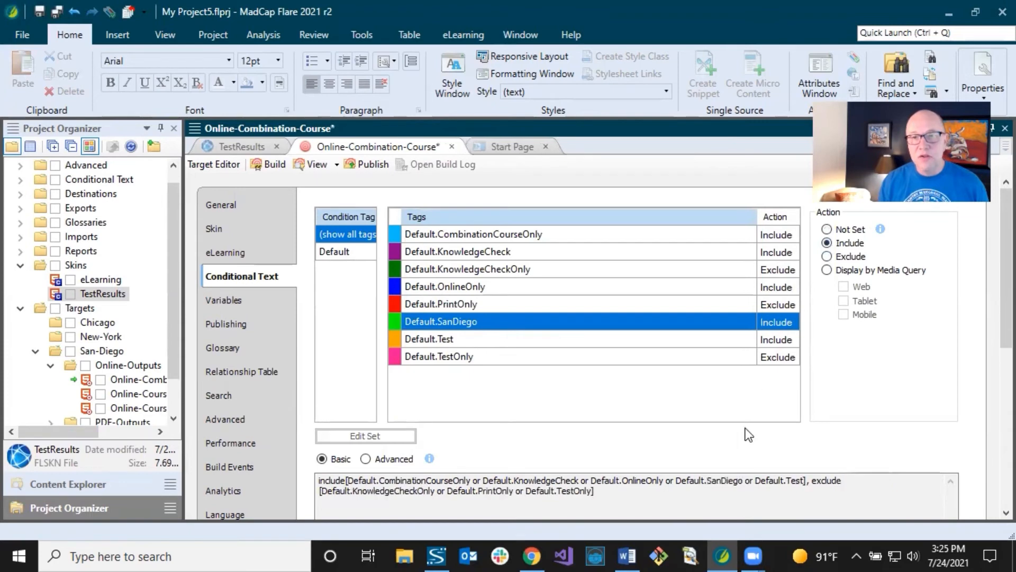
left_click(481, 305)
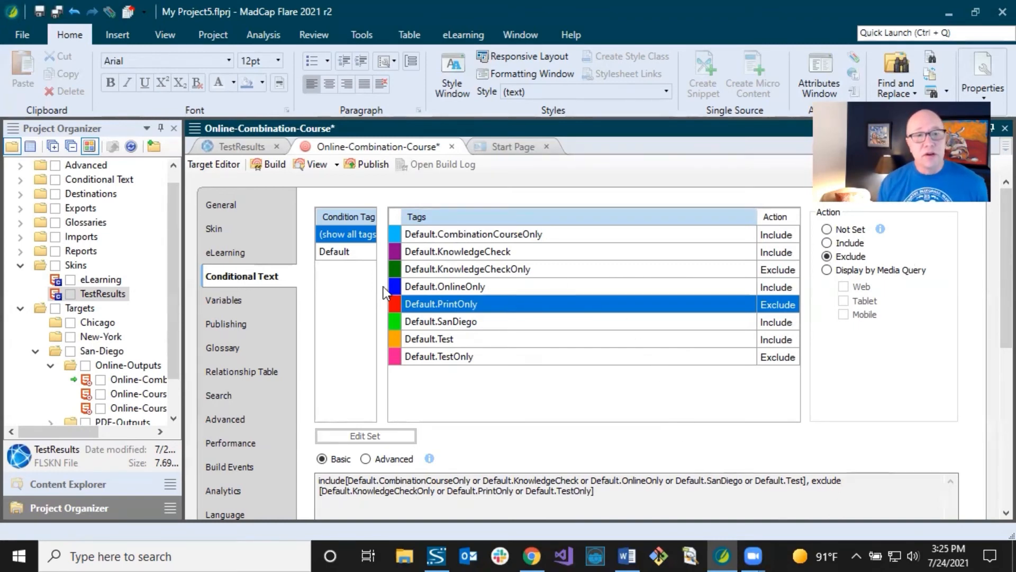
Step: View only the Default set's condition tags, return to showing all tags, and save the target
left_click(339, 257)
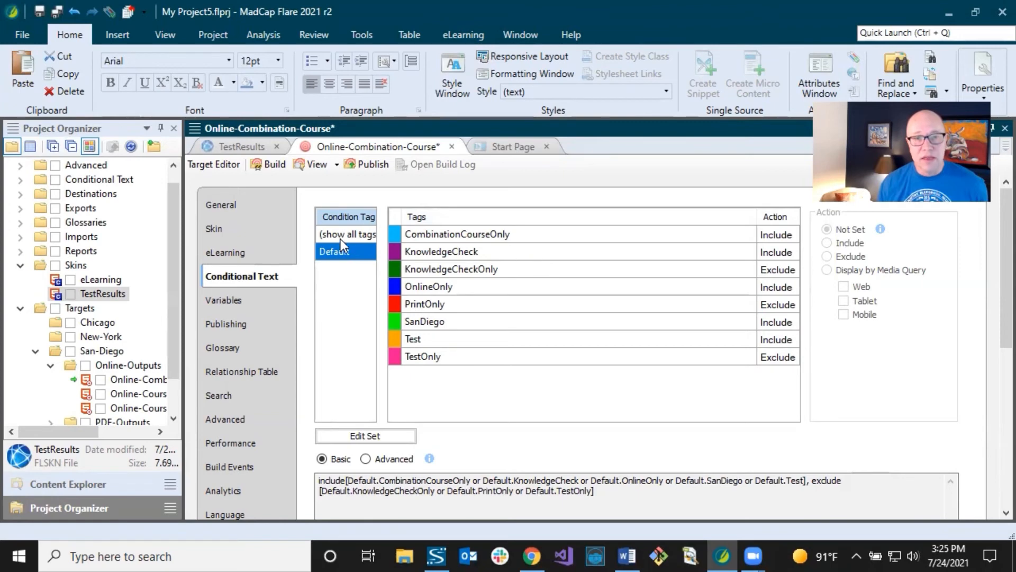
left_click(341, 234)
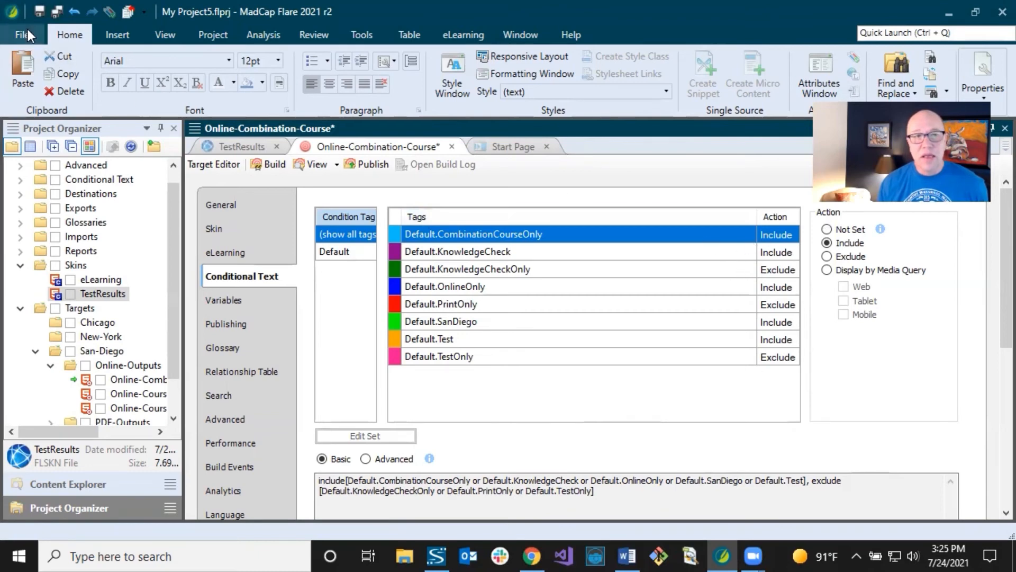
left_click(37, 11)
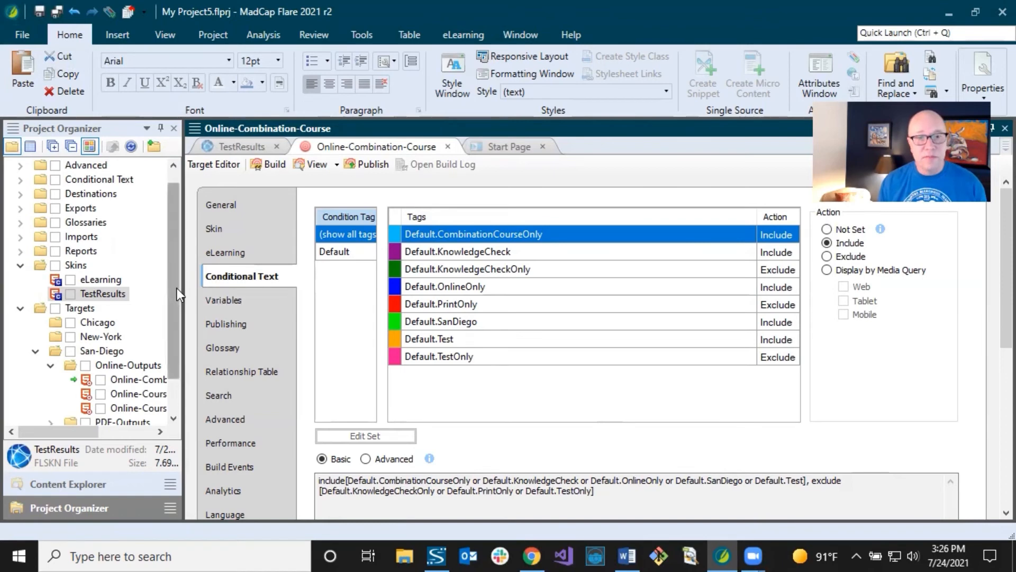
Step: Widen the Project Organizer to reveal the target names, and review the CombinationCourseOnly and KnowledgeCheckOnly tag actions
left_click_drag(183, 286, 254, 280)
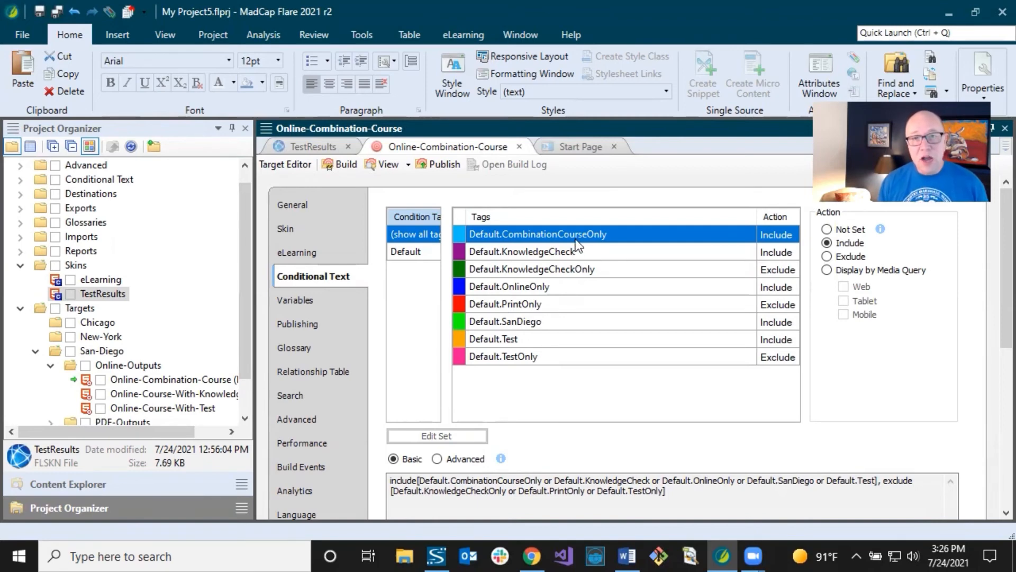
left_click(556, 238)
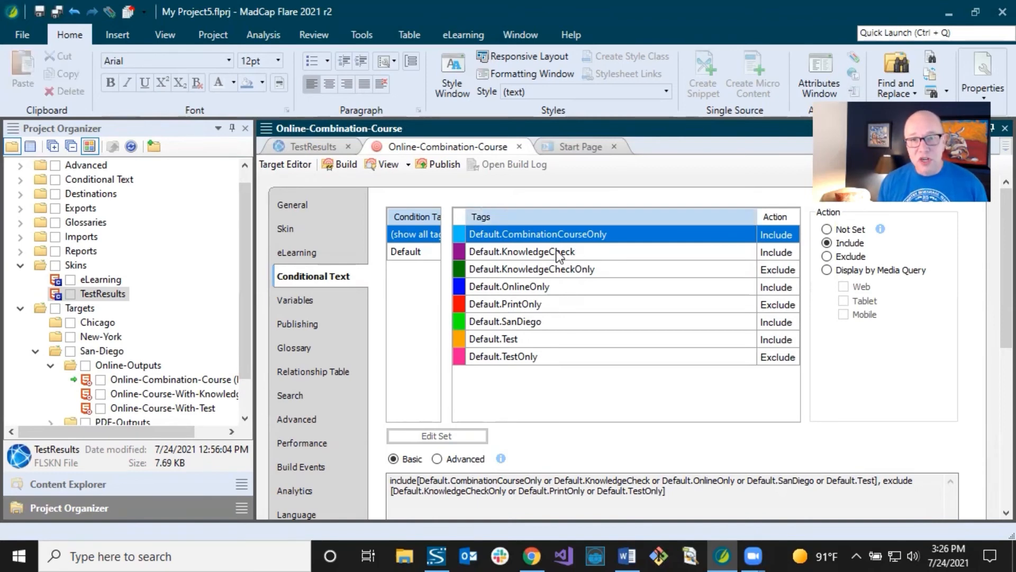
left_click(722, 274)
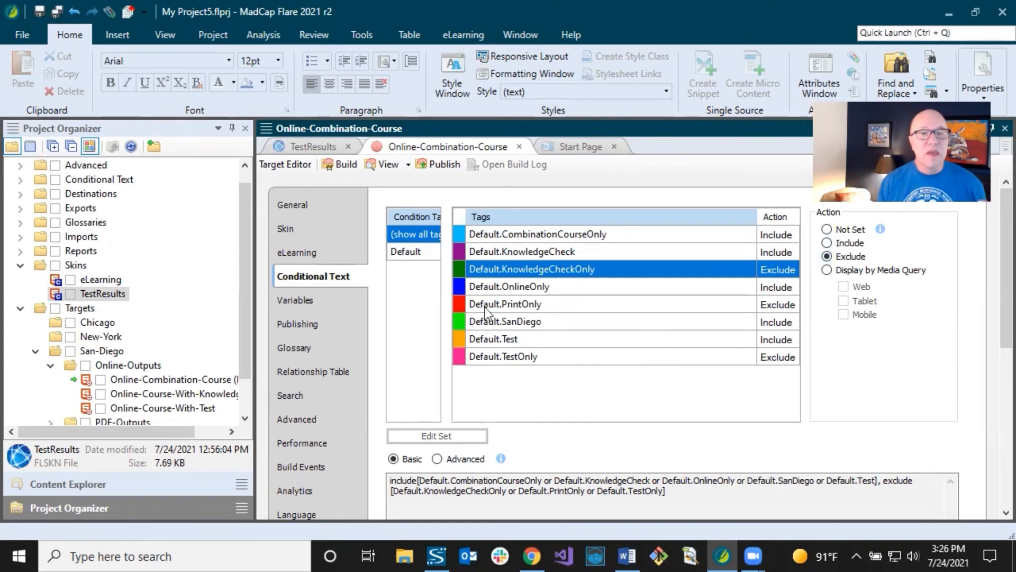
Step: Look through the target's General variable definitions and its Publishing destinations
left_click(319, 299)
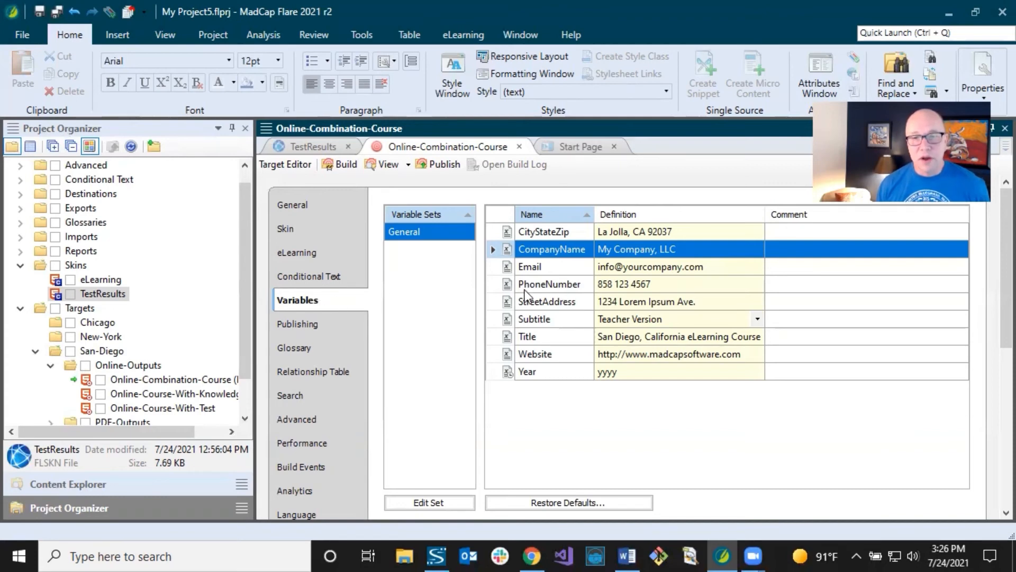
left_click(326, 320)
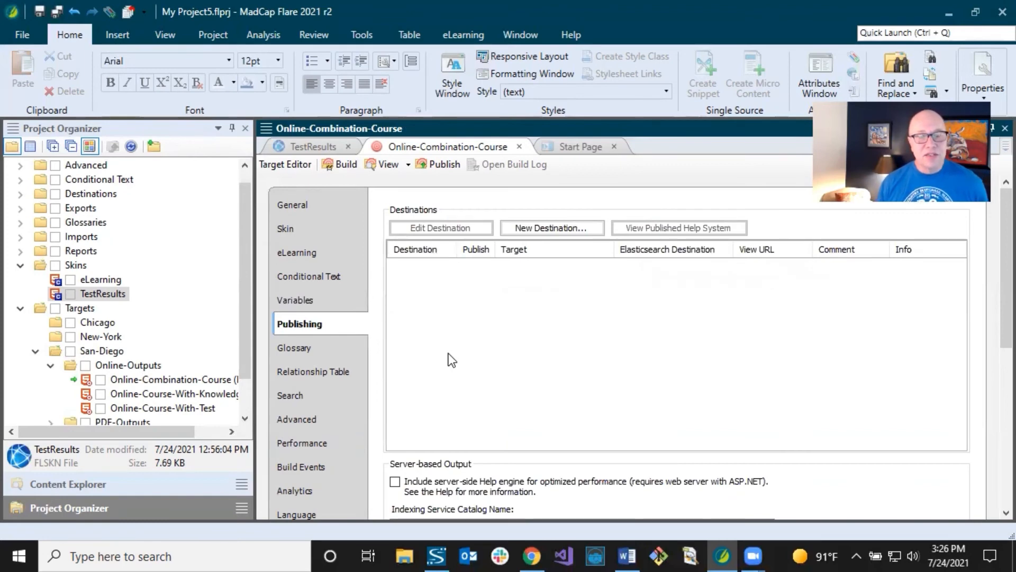
Step: Look through the target's Search settings and its Advanced output options, down to the template page, stylesheet medium and alias file settings
left_click_drag(243, 253, 241, 221)
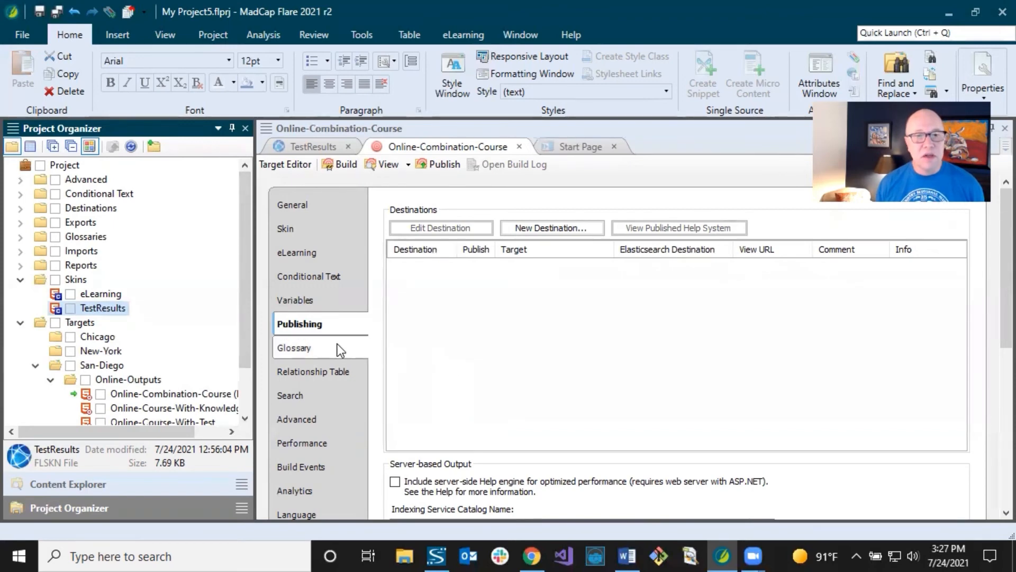
left_click(298, 396)
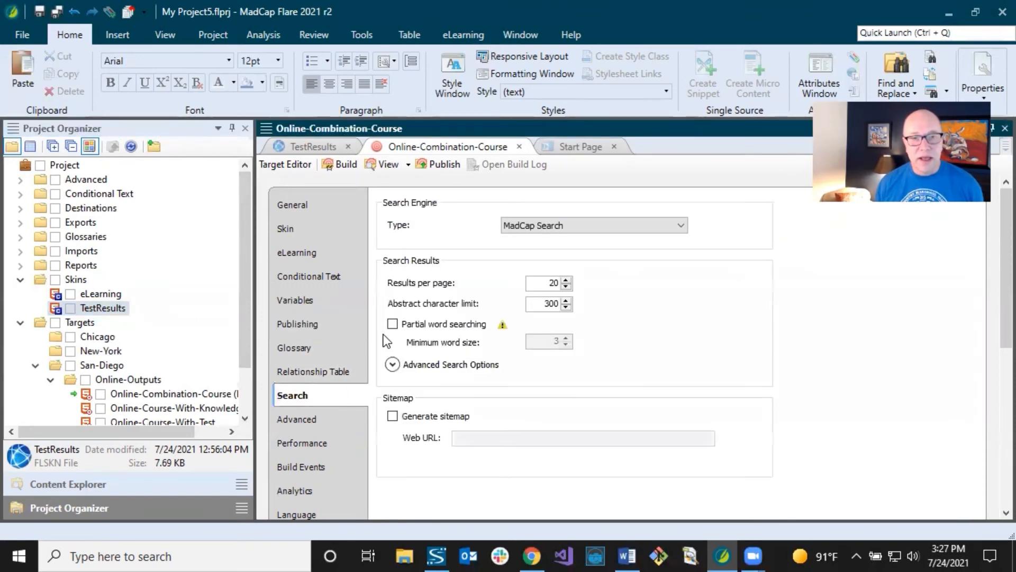
left_click(319, 420)
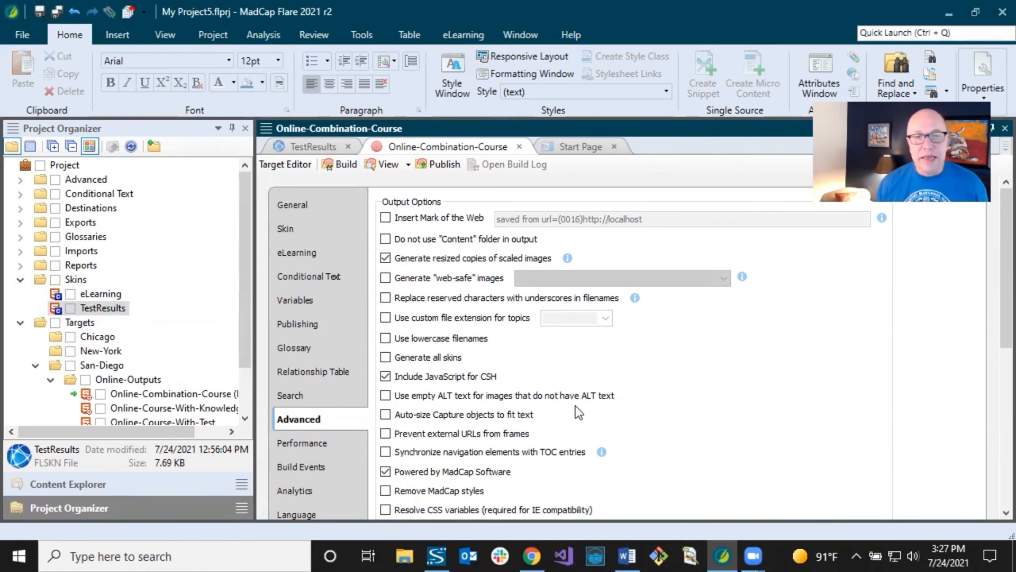
scroll(992, 275, "down", 2)
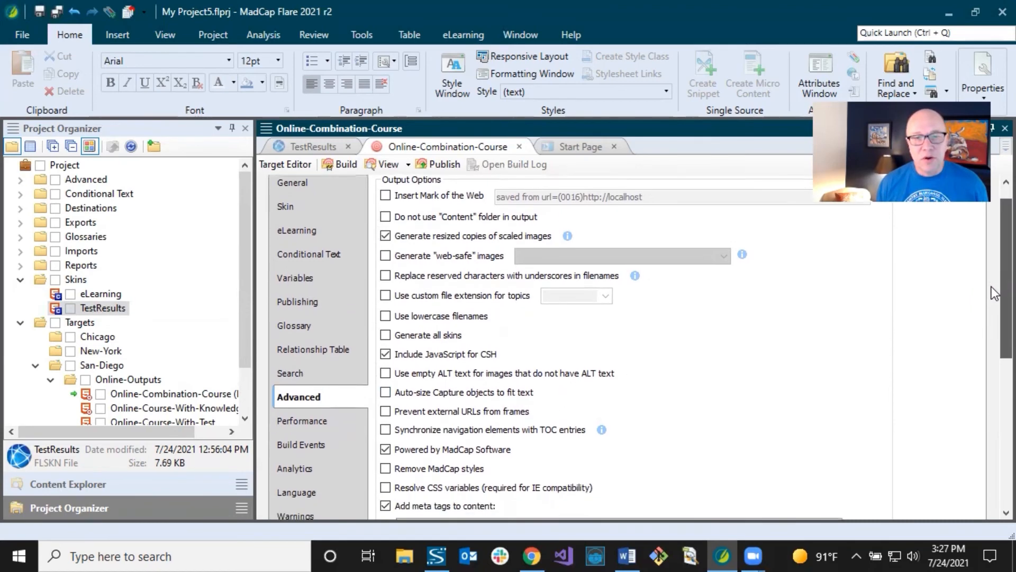
scroll(992, 313, "down", 4)
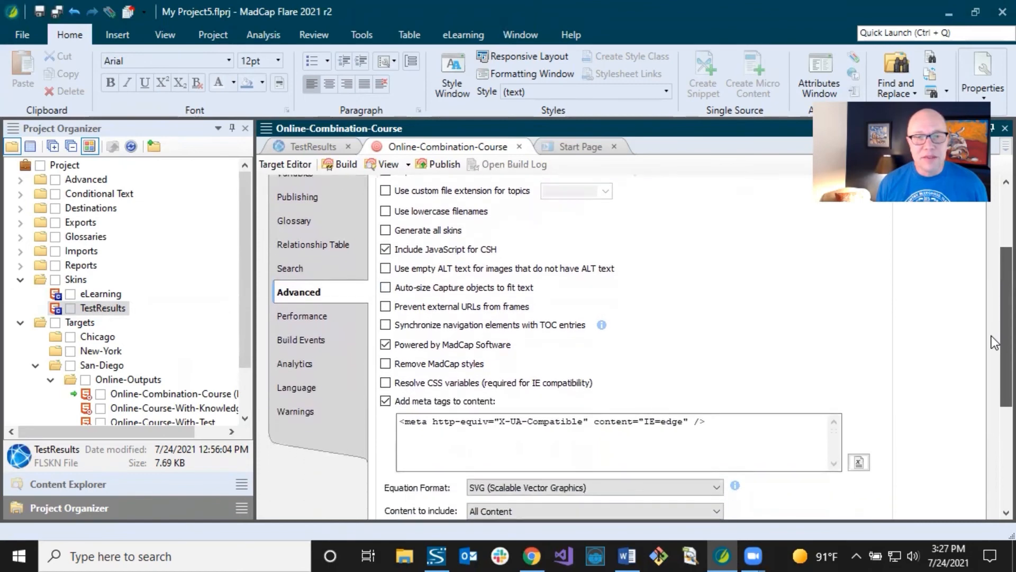
scroll(993, 349, "down", 3)
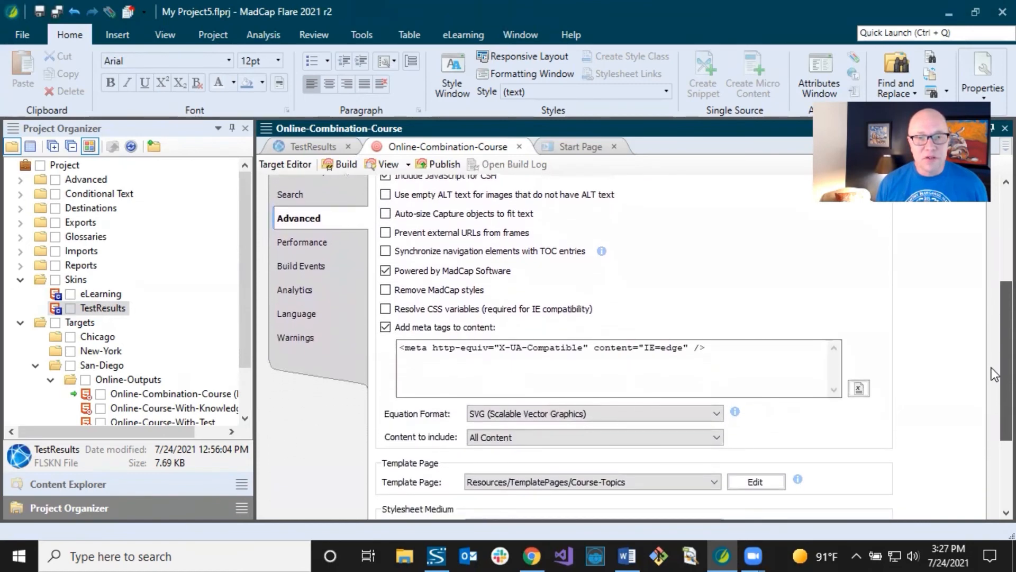
left_click_drag(992, 368, 992, 253)
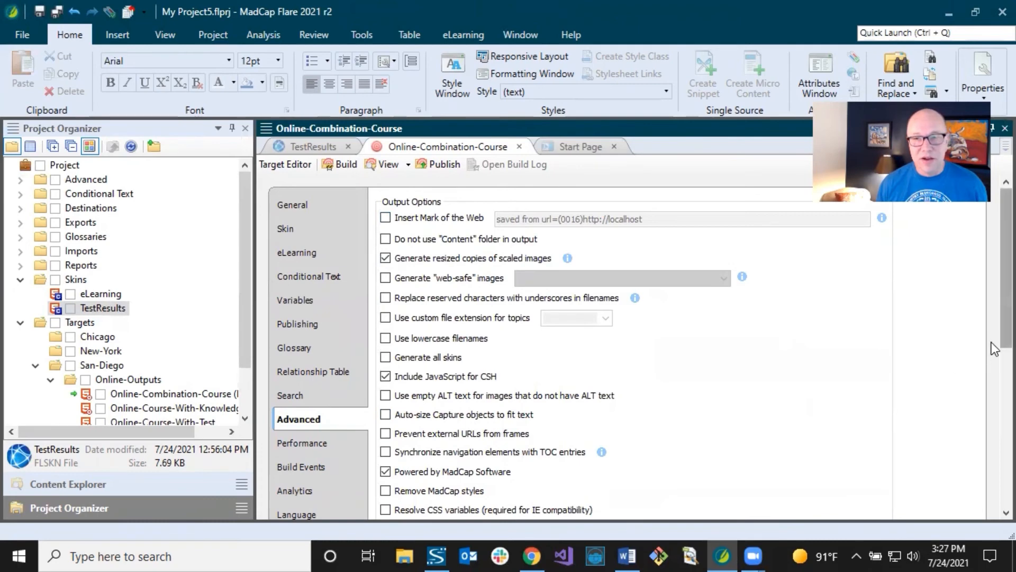
scroll(992, 297, "down", 4)
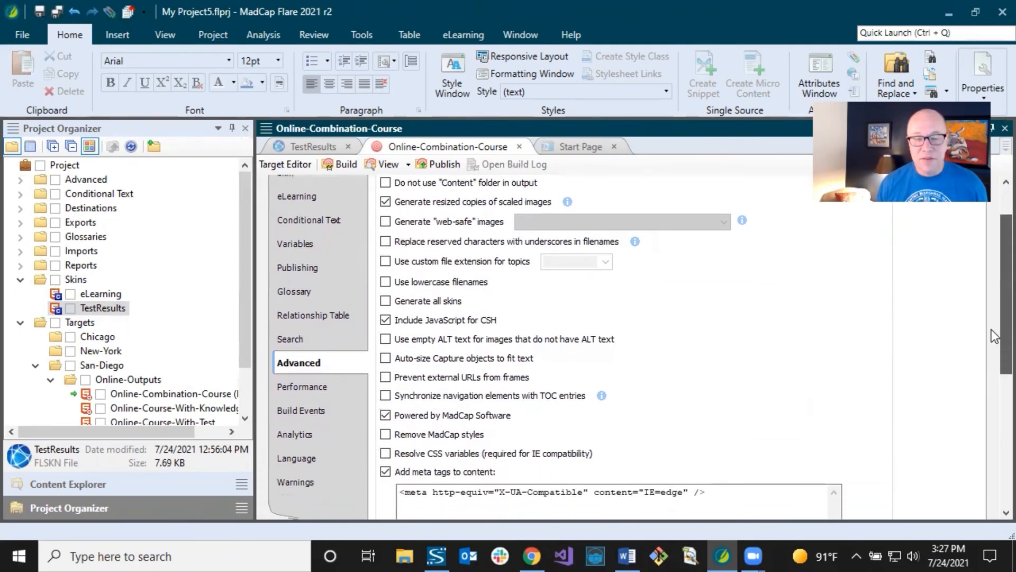
left_click_drag(991, 351, 991, 473)
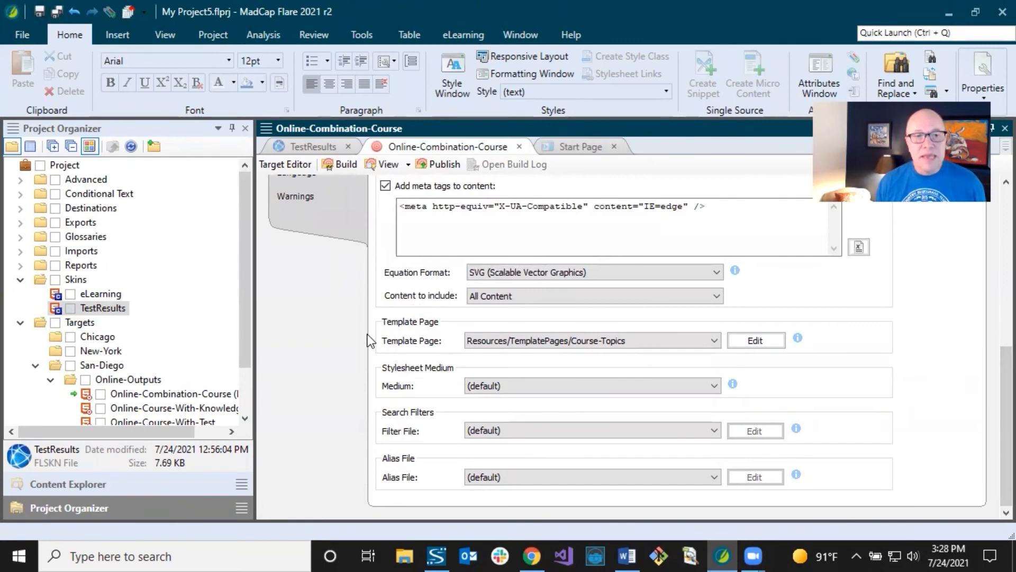
Step: Expand the project content's Resources/TemplatePages folder, examine the Course-Topics.flmsp template page, and close it
left_click_drag(254, 349, 284, 349)
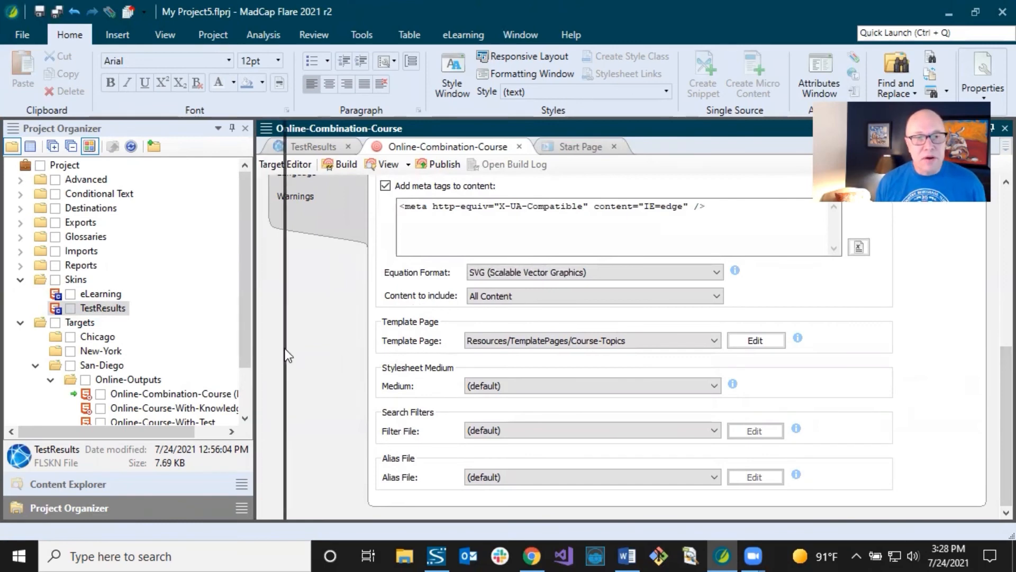
left_click(118, 482)
left_click(20, 226)
left_click(37, 311)
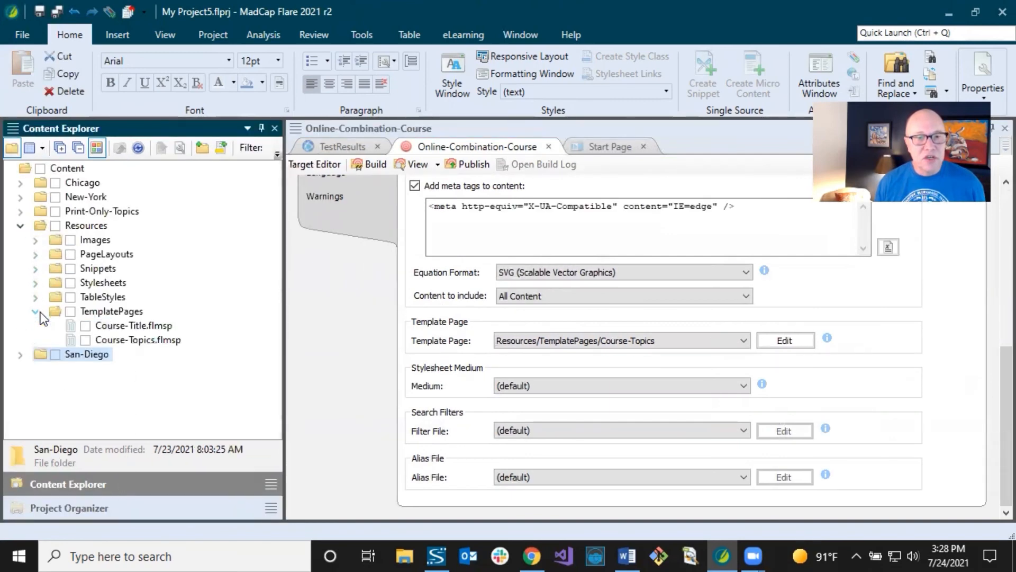
left_click(132, 329)
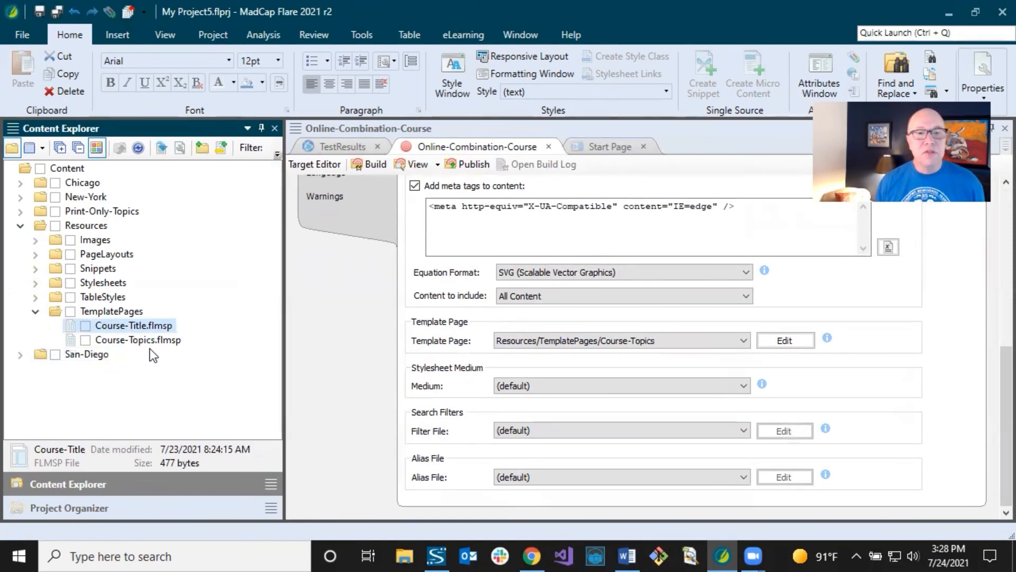
left_click(145, 342)
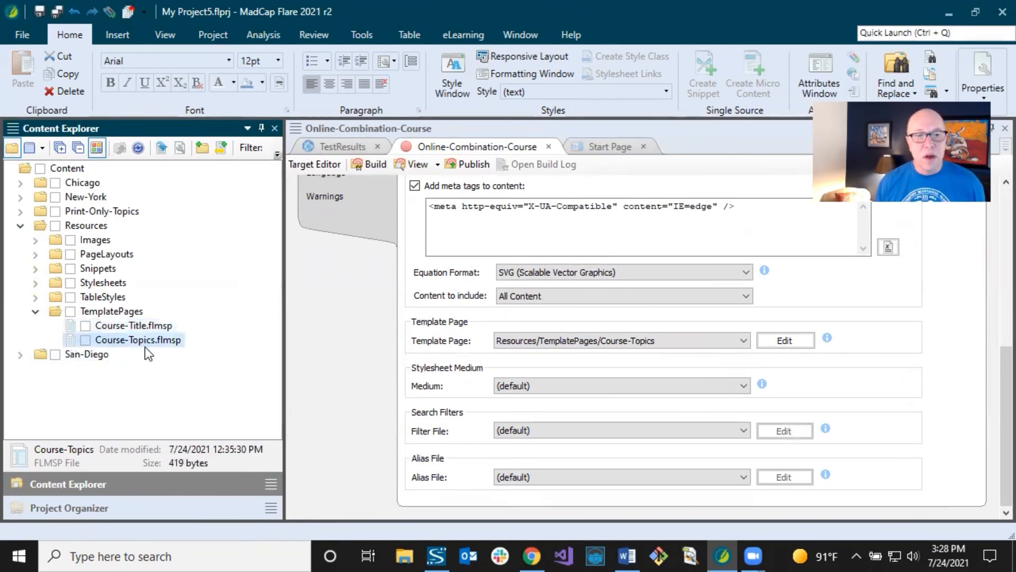
double_click(141, 343)
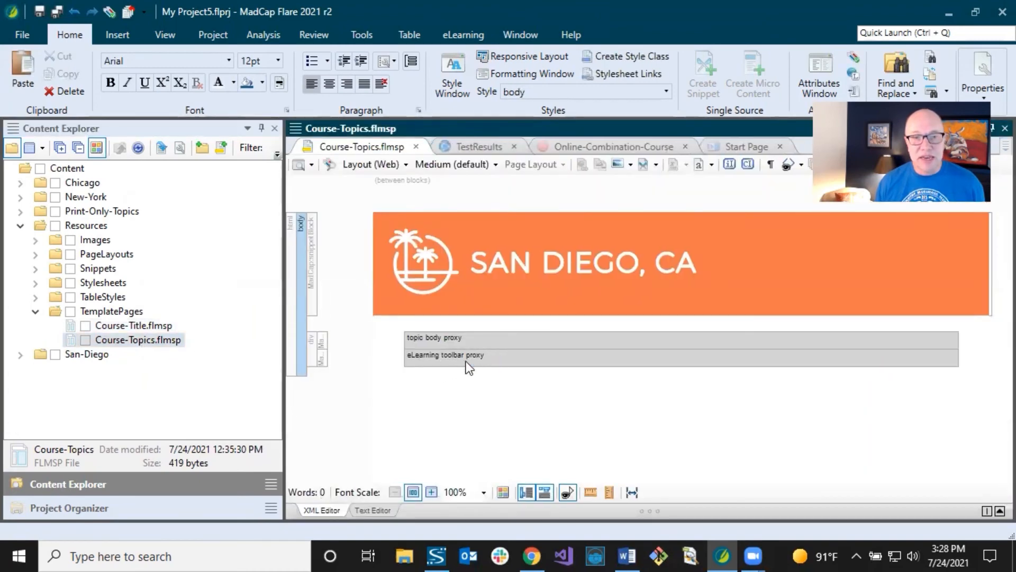
left_click(416, 147)
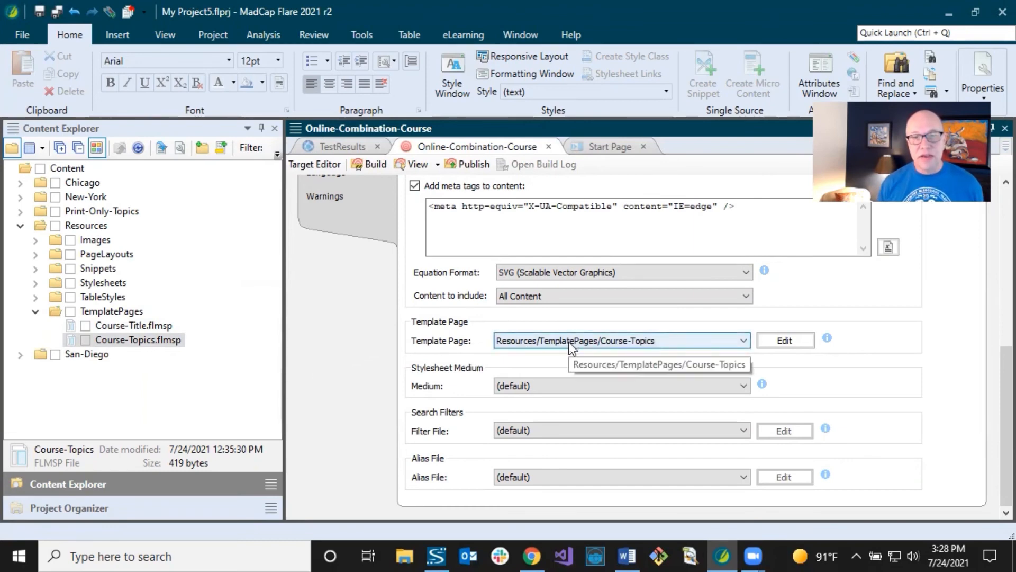
Step: Check the target's available template page choices, and view and close the Course-Title.flmsp template page
left_click(736, 344)
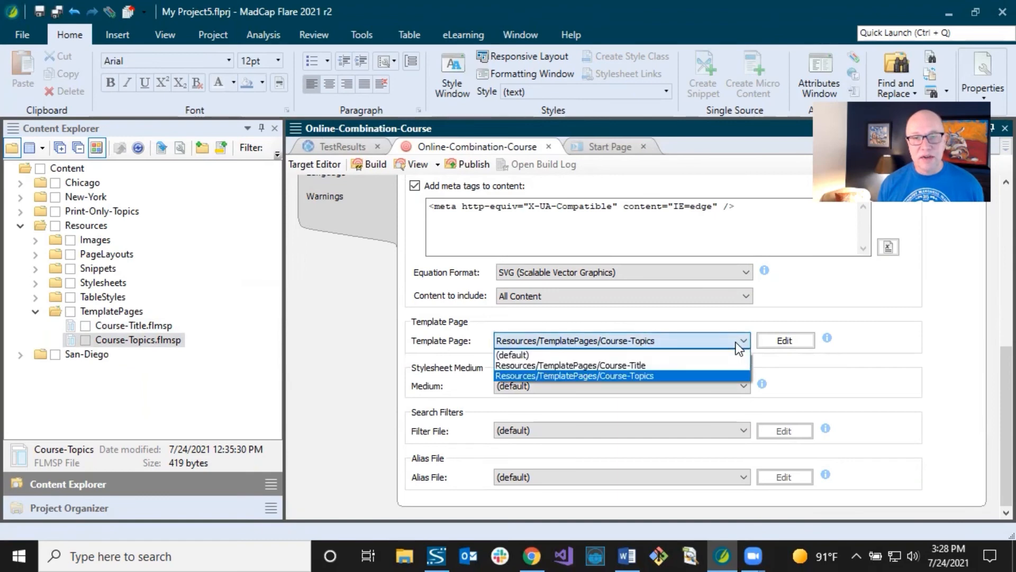
left_click(736, 341)
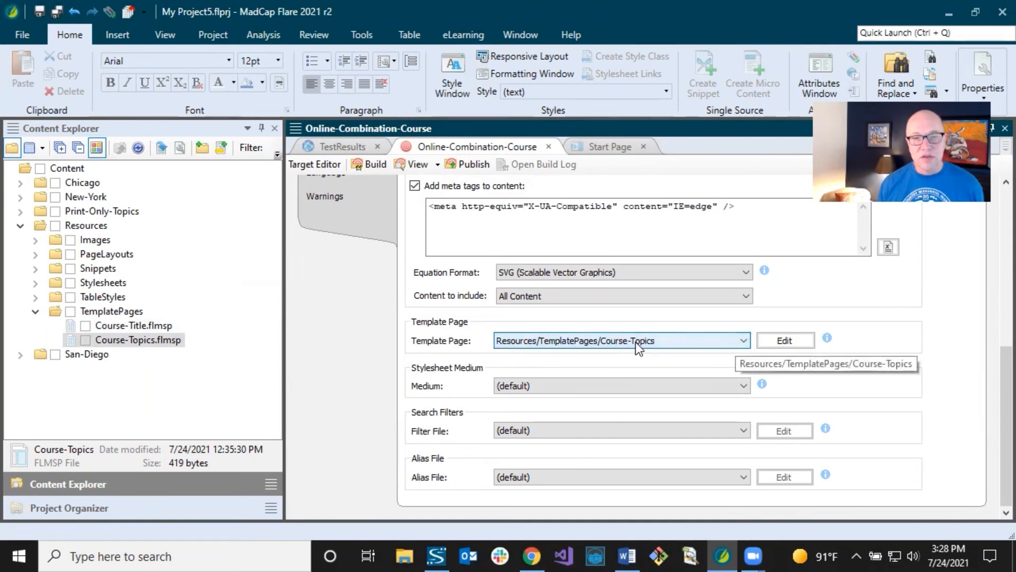
left_click(134, 326)
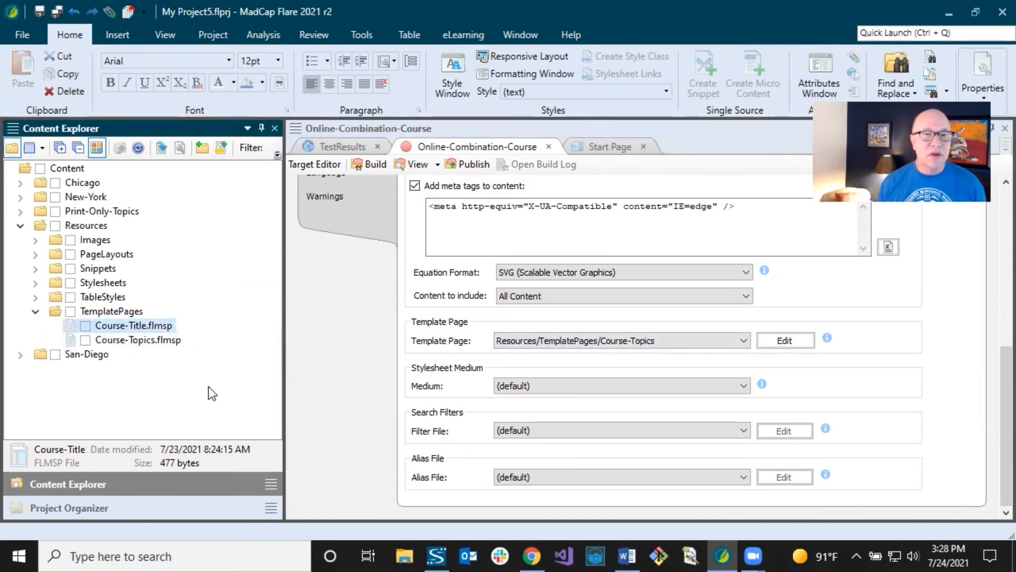
double_click(144, 328)
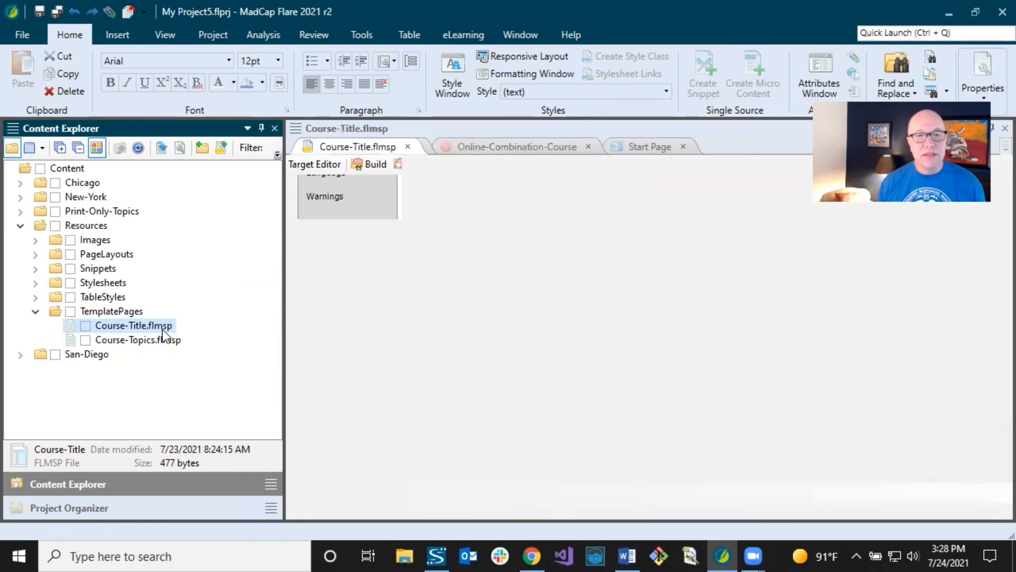
left_click(408, 147)
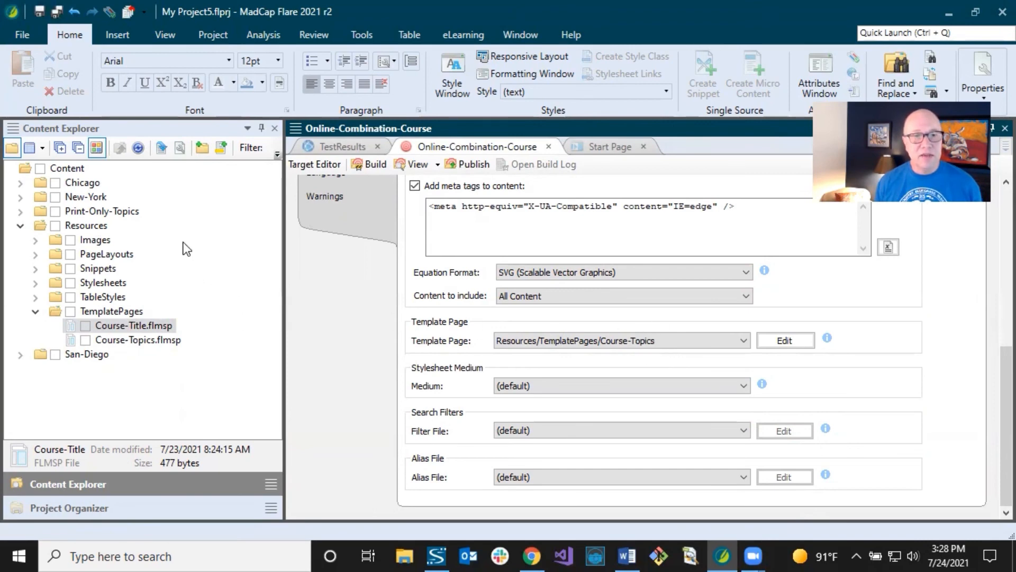
Step: Check the style class and template page in the topic properties of 1-SD-Course-Title.htm in San-Diego/Course-Content, and close the properties
left_click(21, 354)
left_click(36, 369)
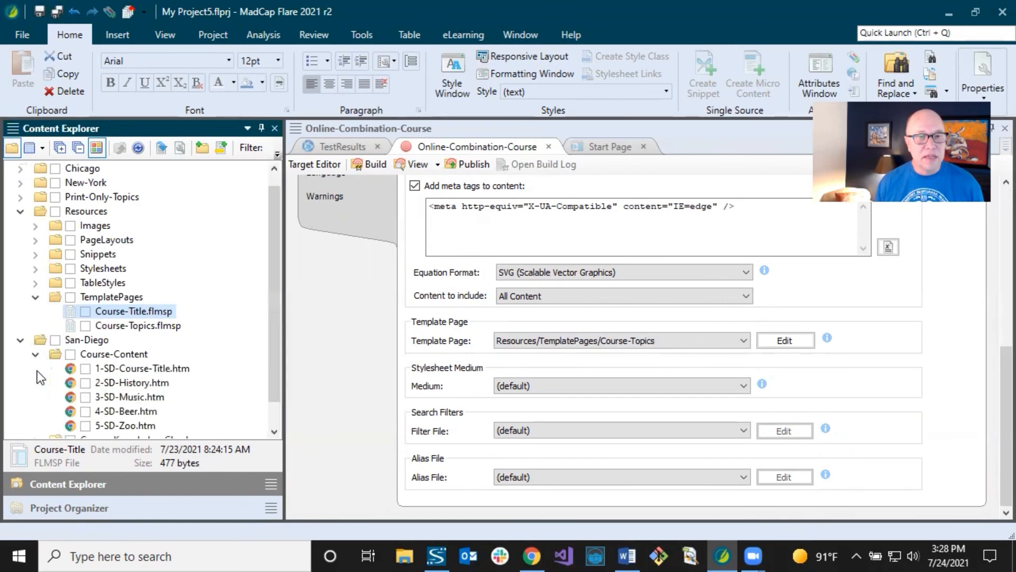
left_click(144, 341)
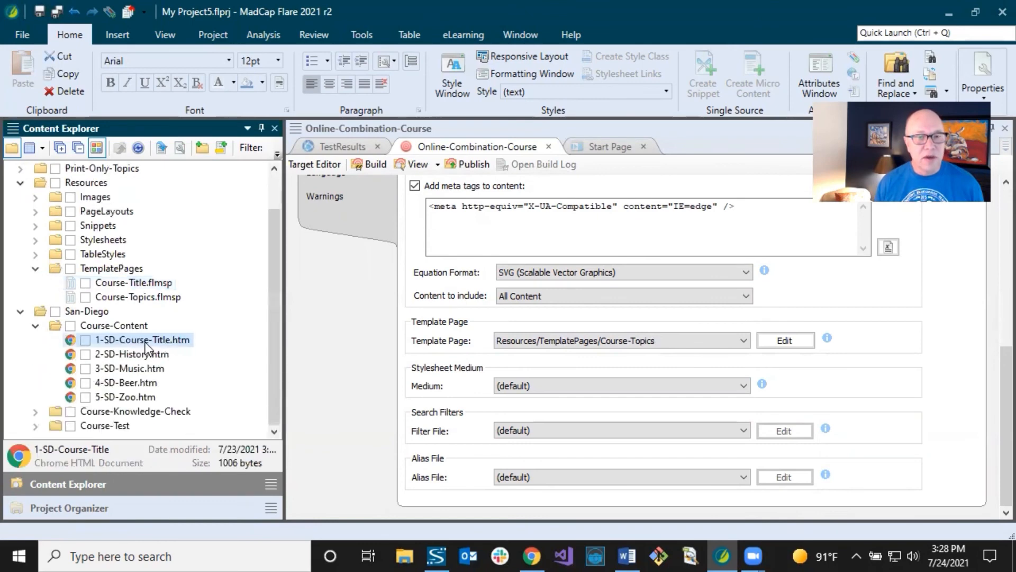
right_click(128, 342)
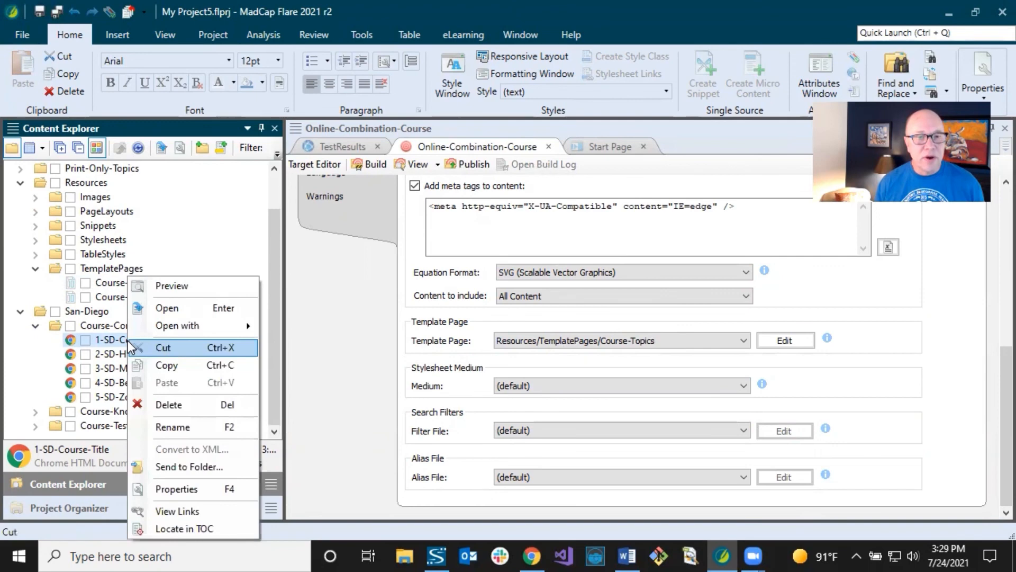
left_click(176, 488)
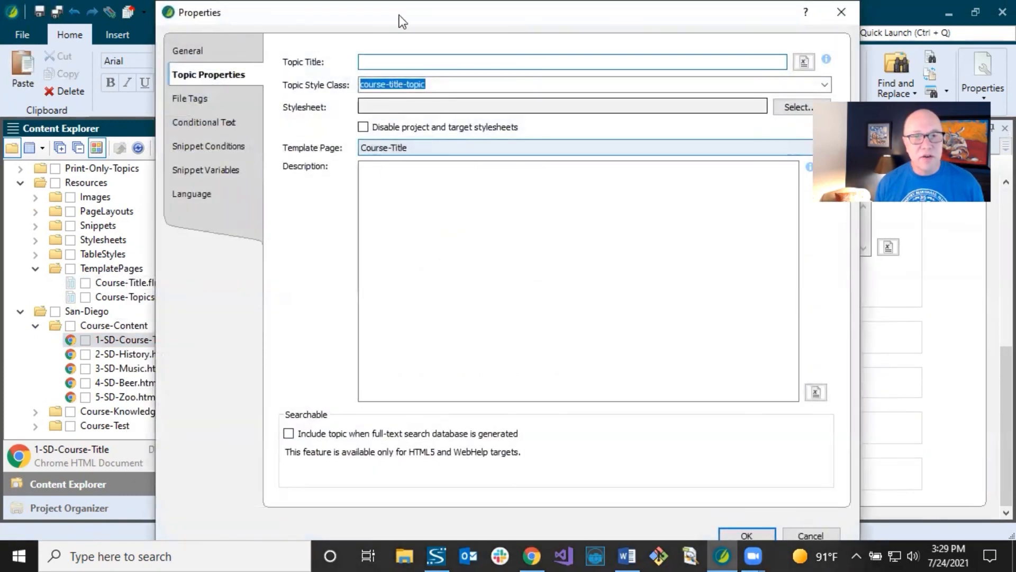
left_click_drag(417, 12, 523, 22)
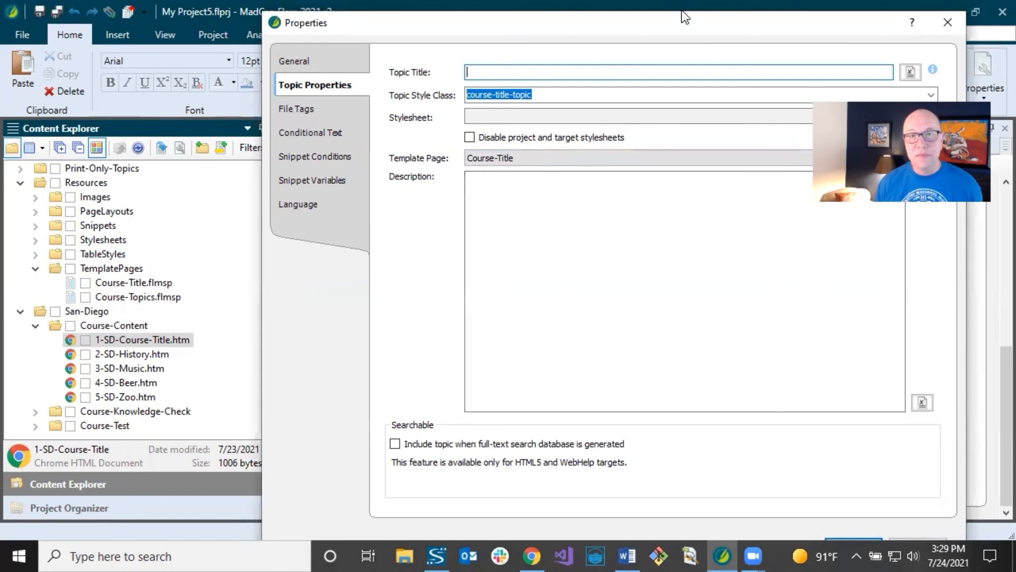
left_click_drag(672, 18, 530, 14)
left_click(807, 507)
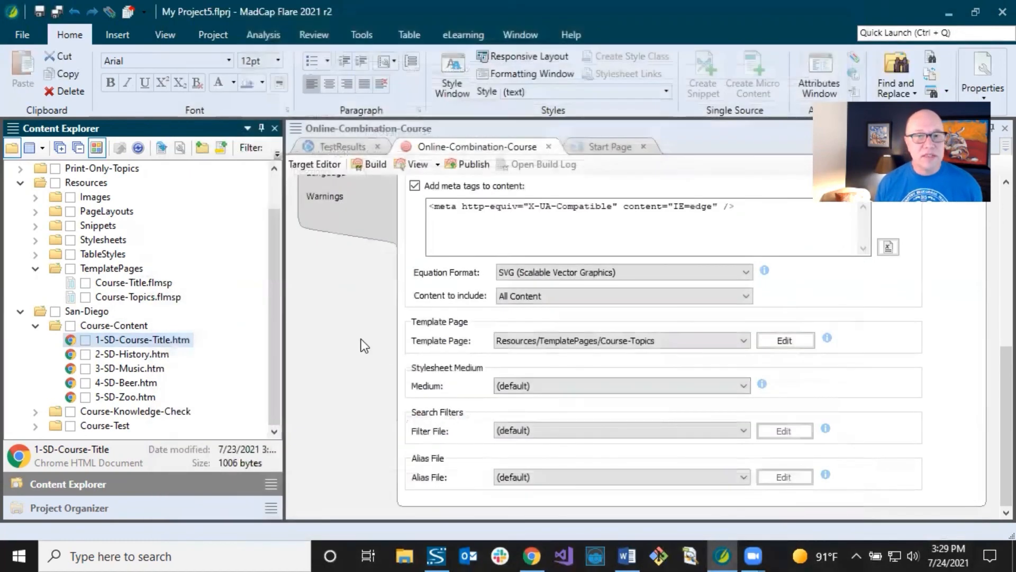
Step: Look through the target's Performance, Build Events and Analytics settings, and return to its General settings
scroll(341, 255, "up", 3)
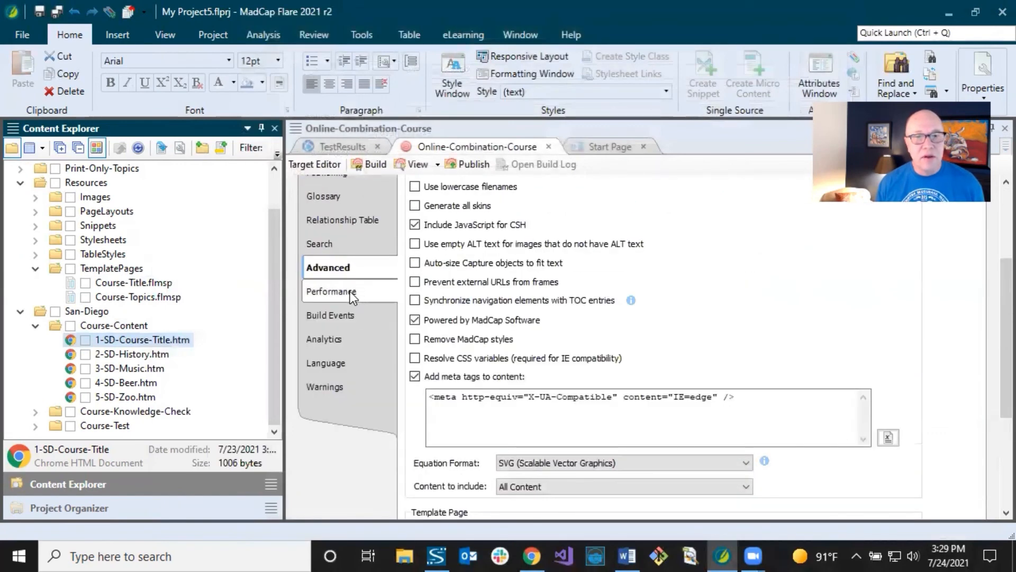
left_click(350, 291)
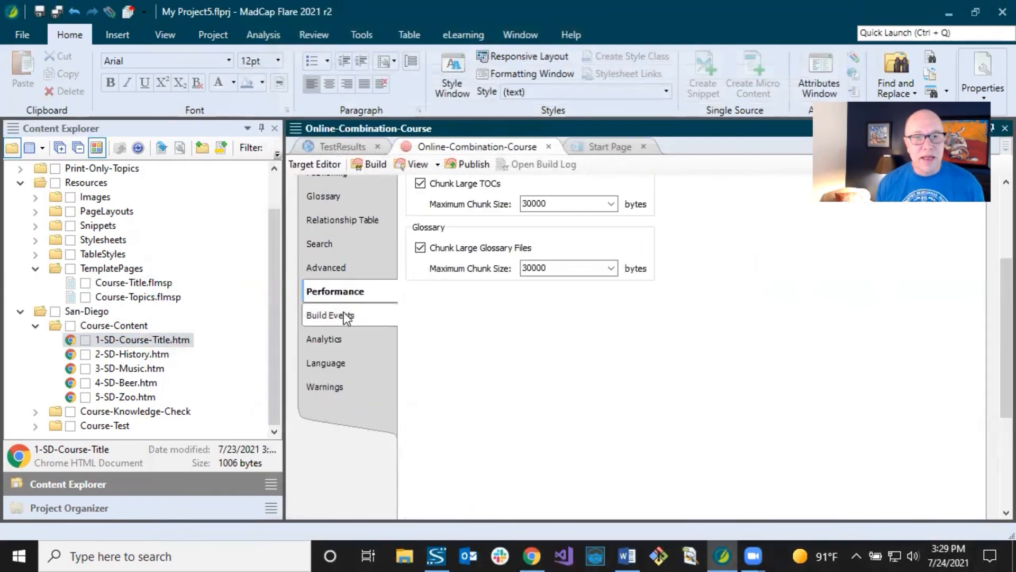
left_click(346, 315)
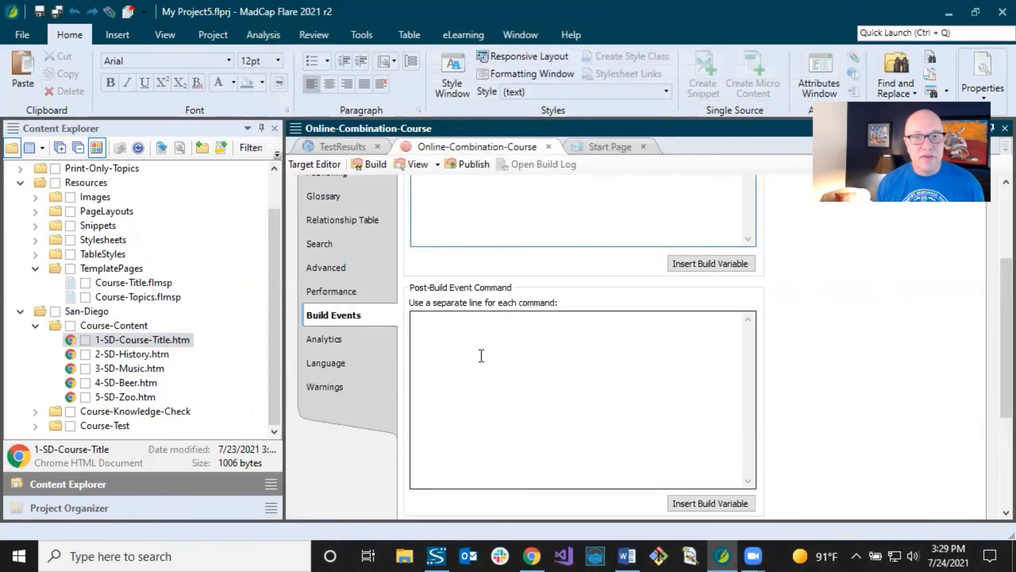
left_click(381, 337)
scroll(992, 264, "up", 3)
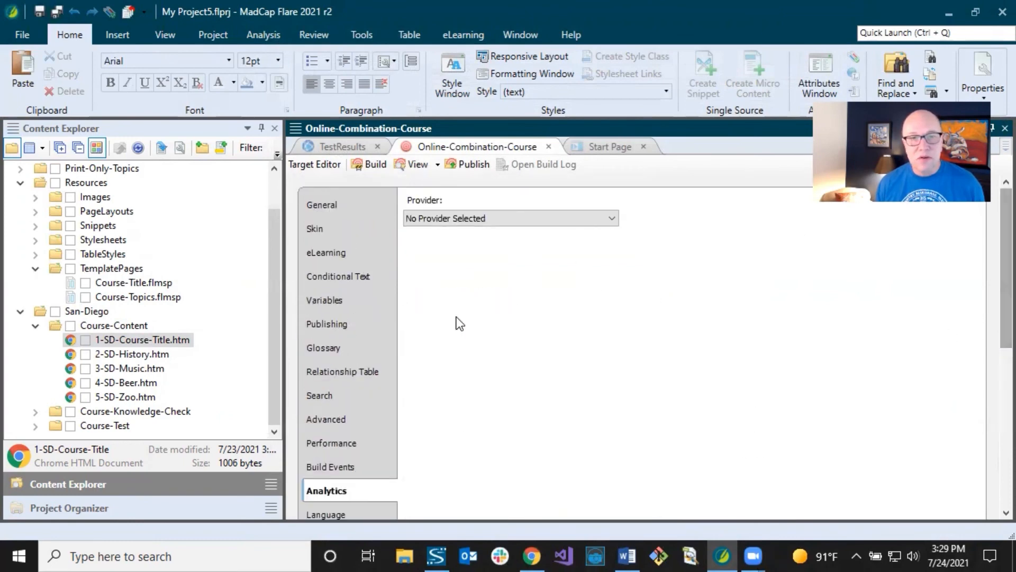
scroll(442, 327, "down", 3)
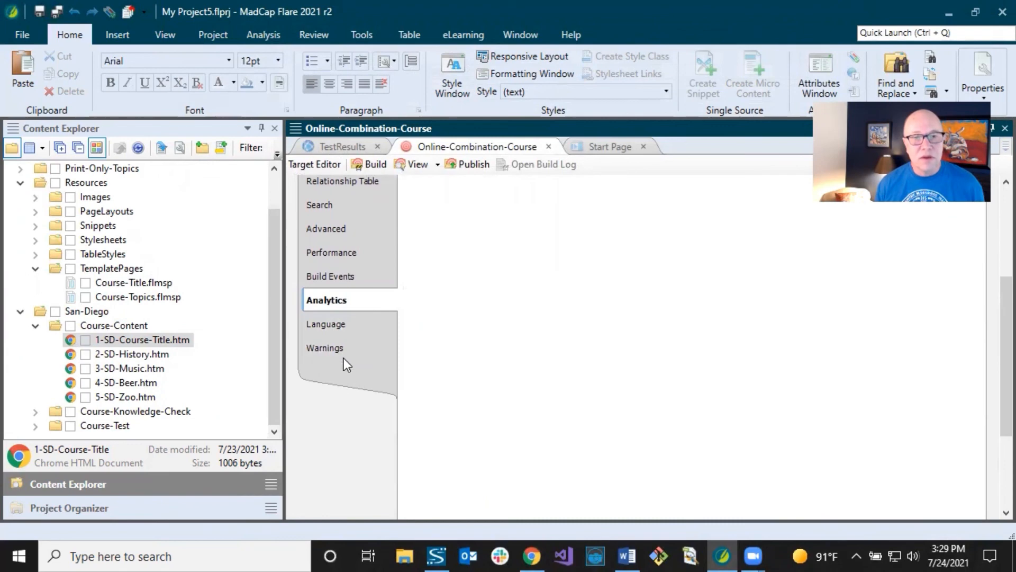
scroll(345, 358, "up", 3)
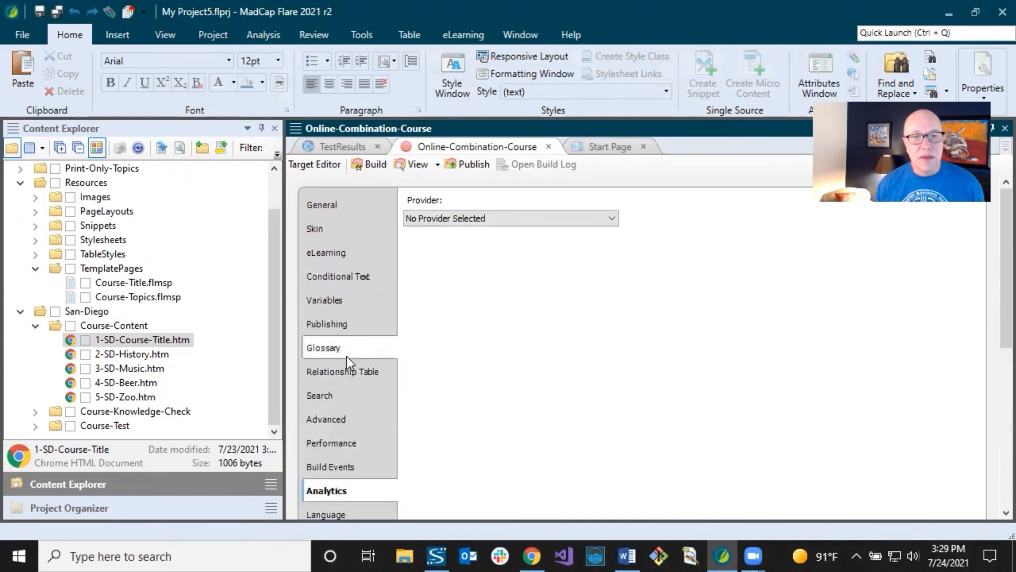
left_click(351, 210)
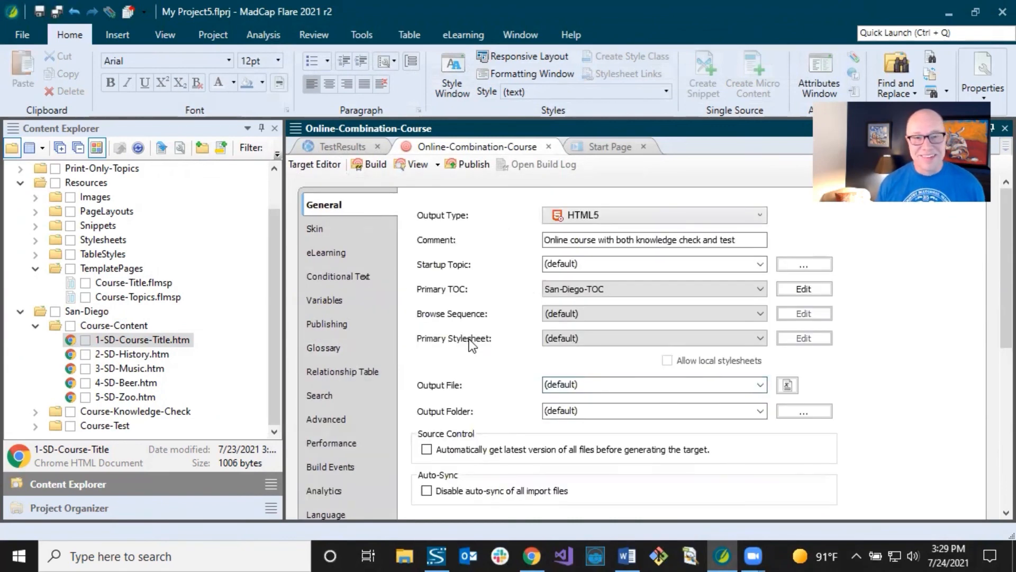